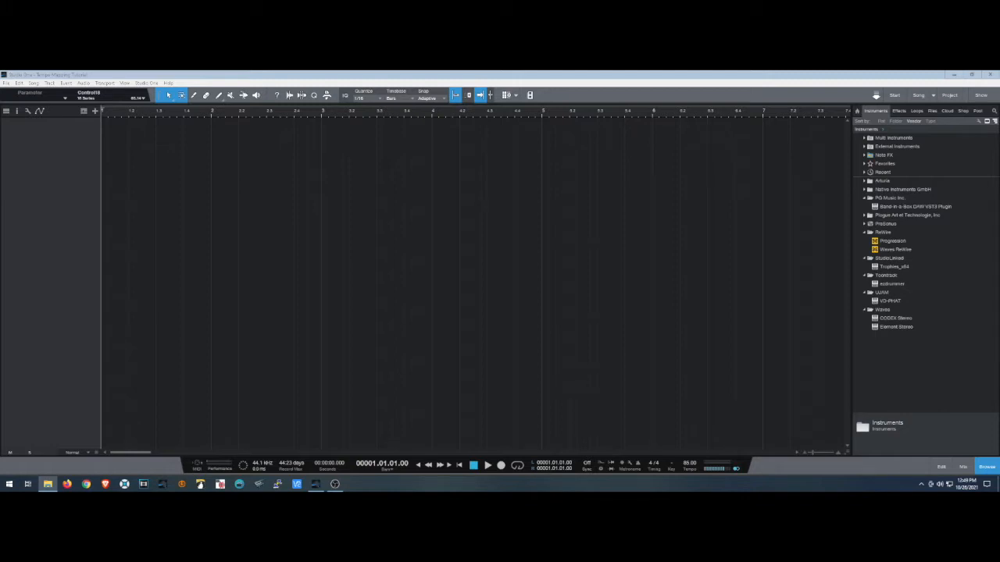
Step: Import the Through the Window audio file onto a new track at the start of the song
left_click(574, 261)
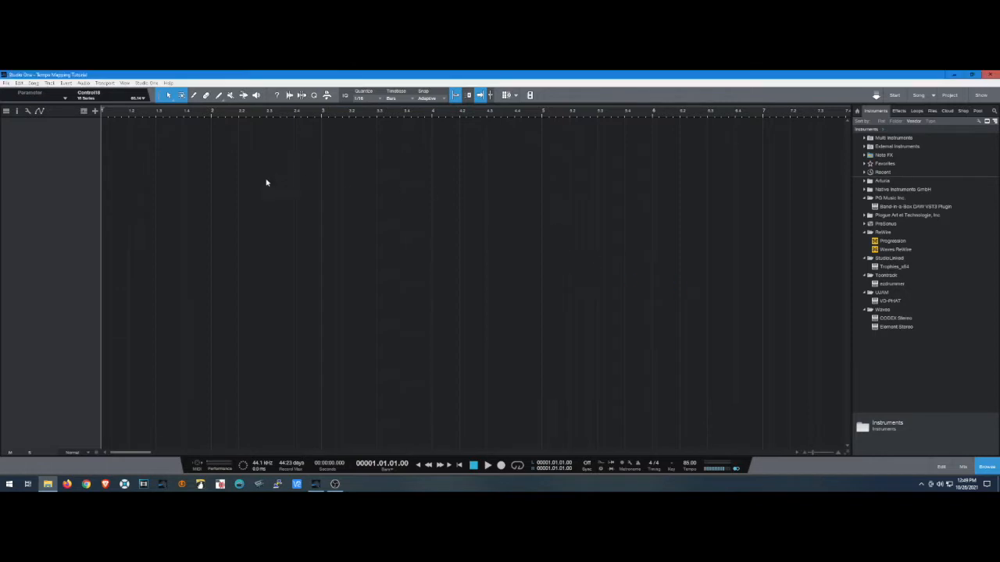
left_click_drag(263, 185, 107, 194)
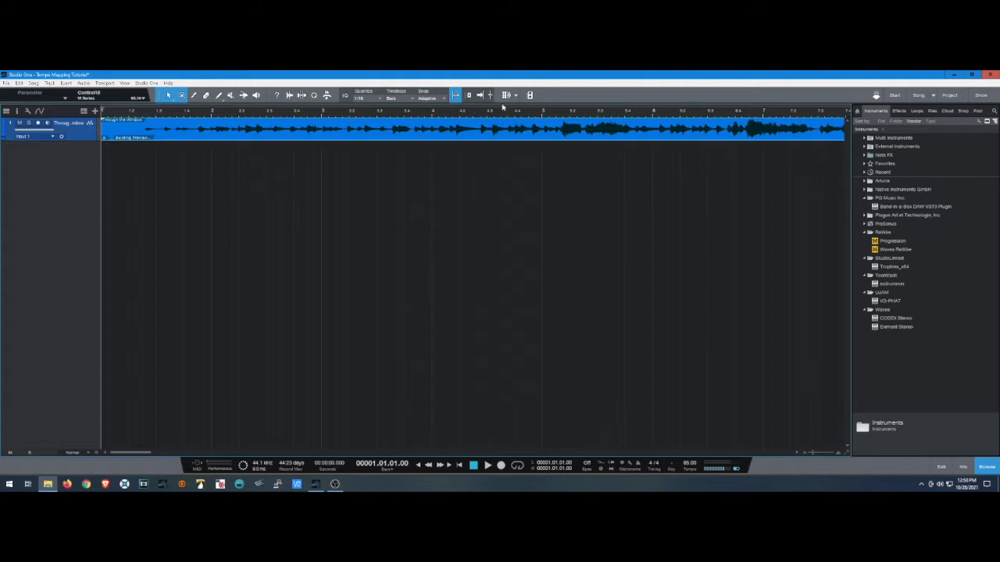
left_click_drag(505, 114, 517, 88)
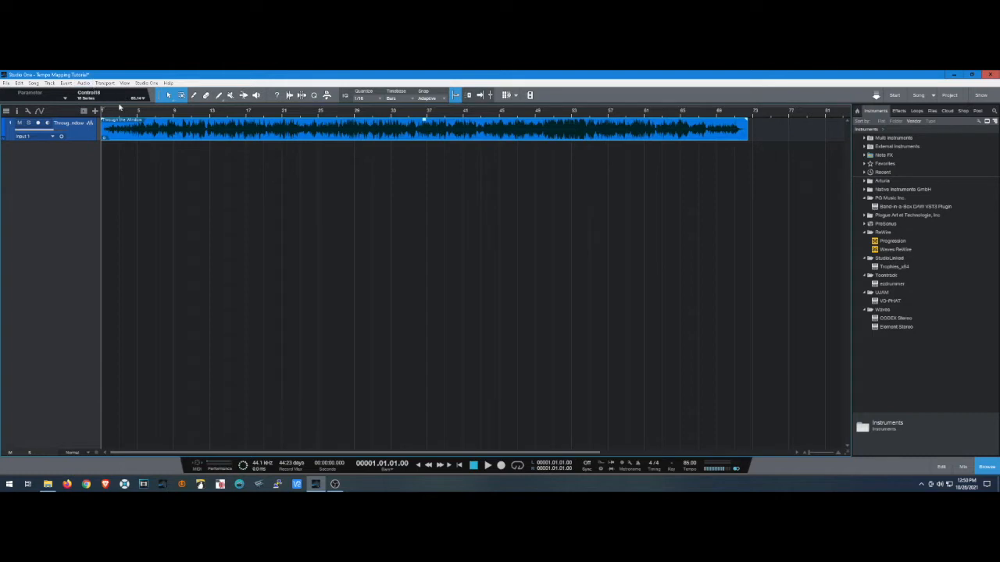
Step: Open the program options to review the settings
left_click(146, 83)
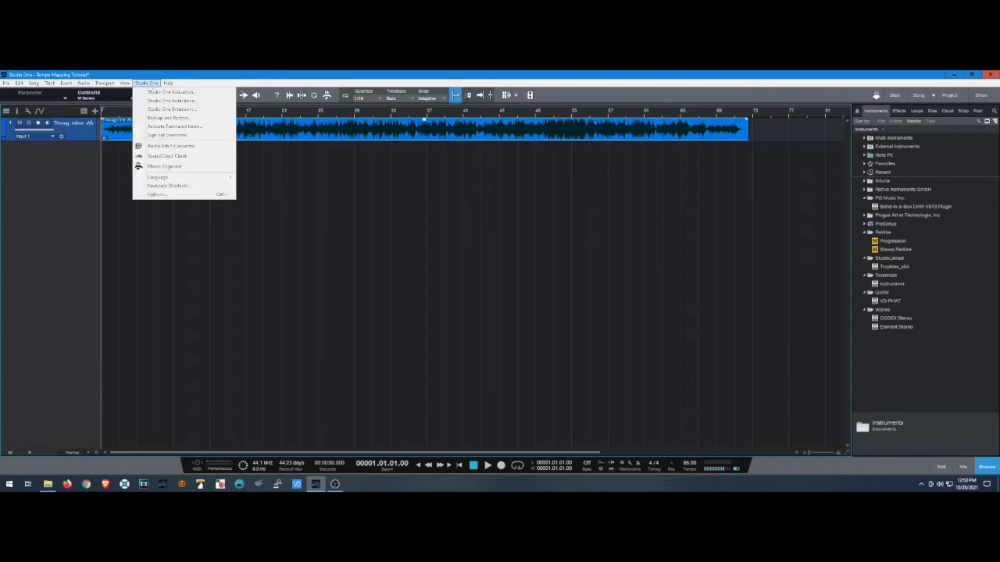
left_click(167, 196)
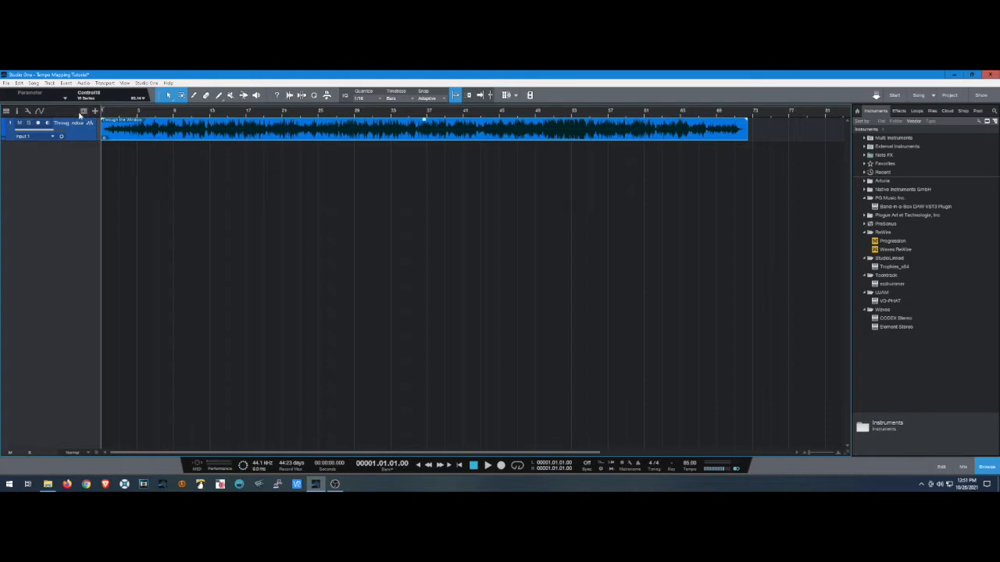
Step: Show the global Tempo track above the audio and open the inspector for the Through the Window track
left_click(83, 112)
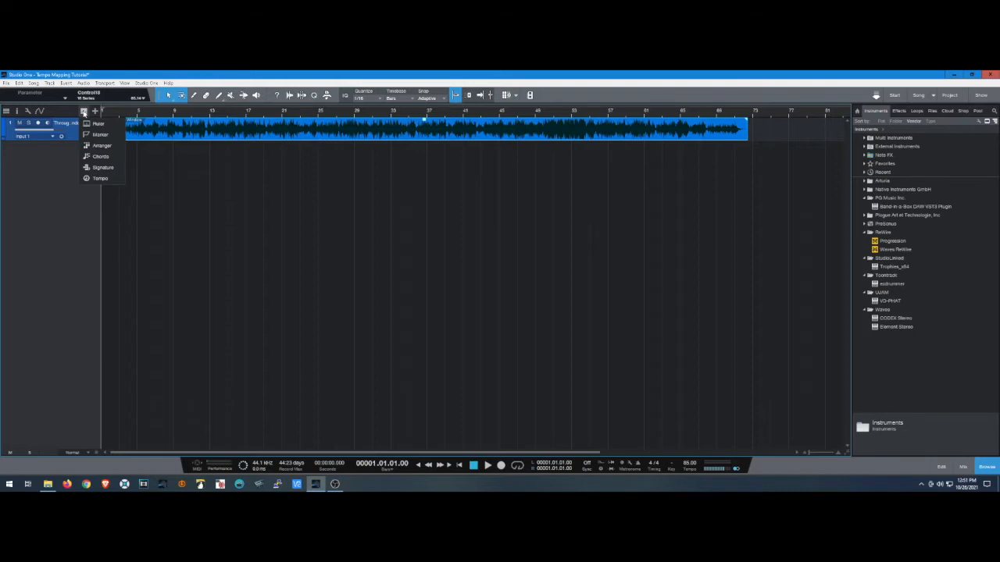
left_click(100, 179)
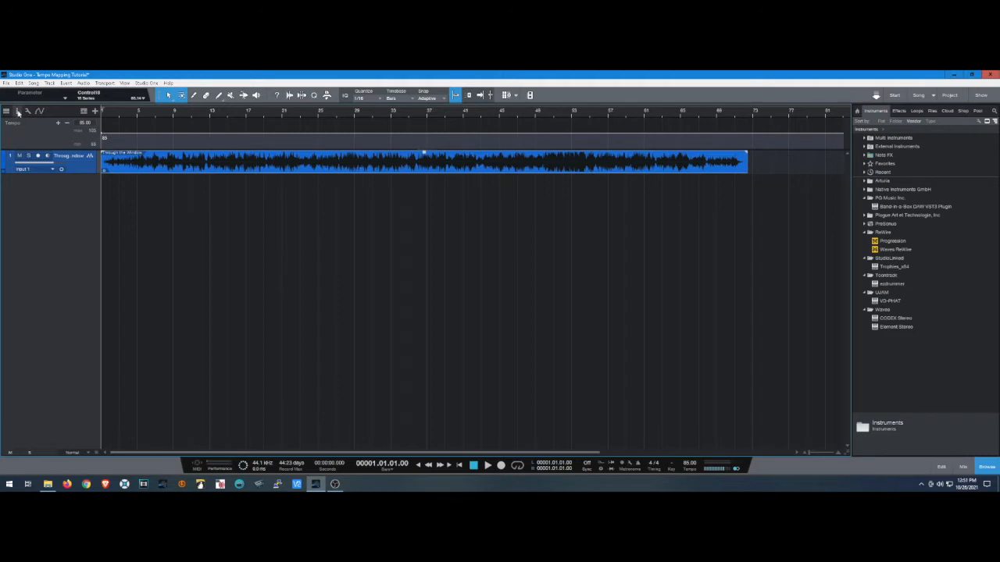
left_click(18, 112)
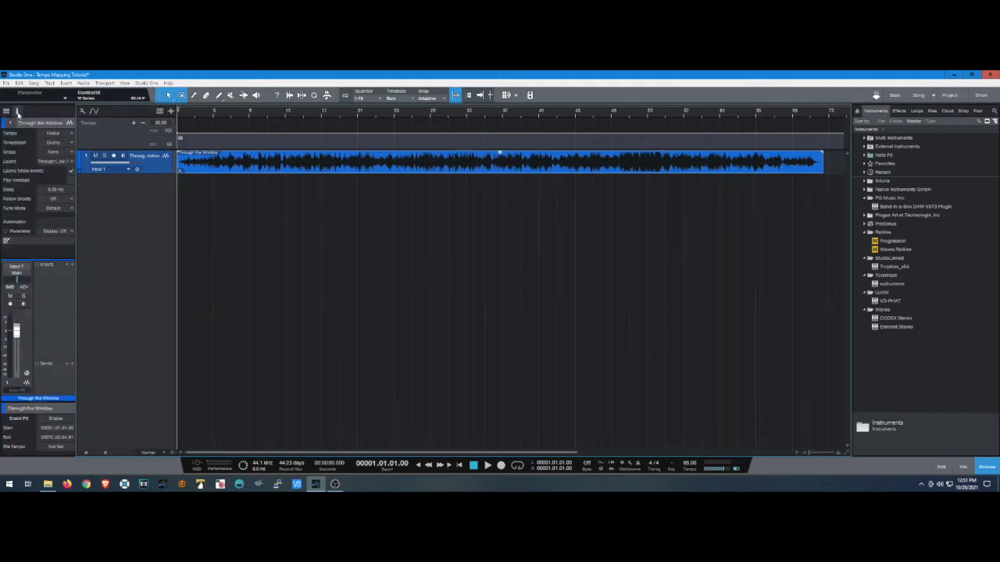
left_click(19, 114)
left_click(18, 114)
Step: Set the audio track's tempo mode to Don't Follow and its timestretch mode to Sound - Elastique Pro Formant
left_click(53, 134)
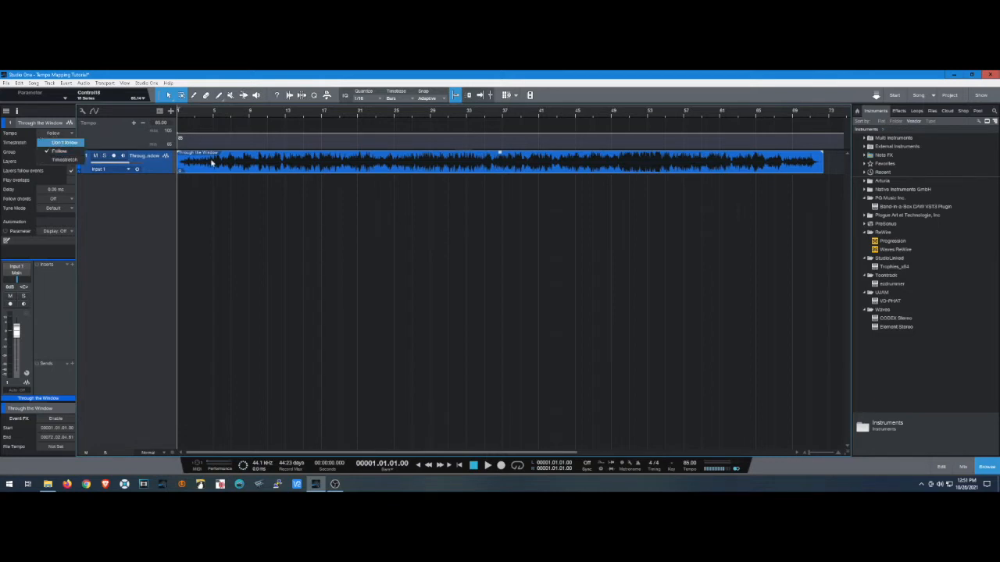
left_click(58, 151)
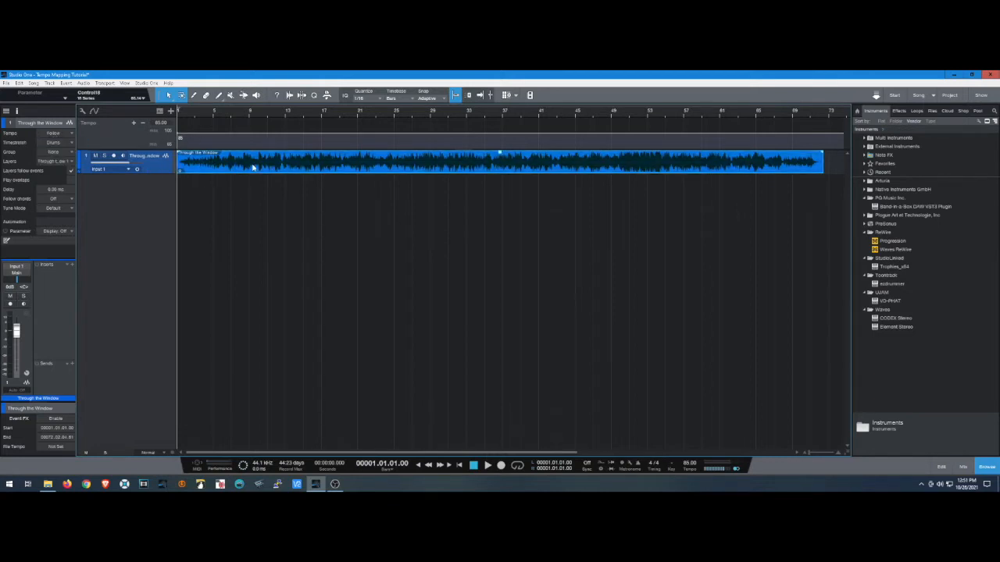
left_click(52, 136)
left_click(67, 144)
left_click(63, 134)
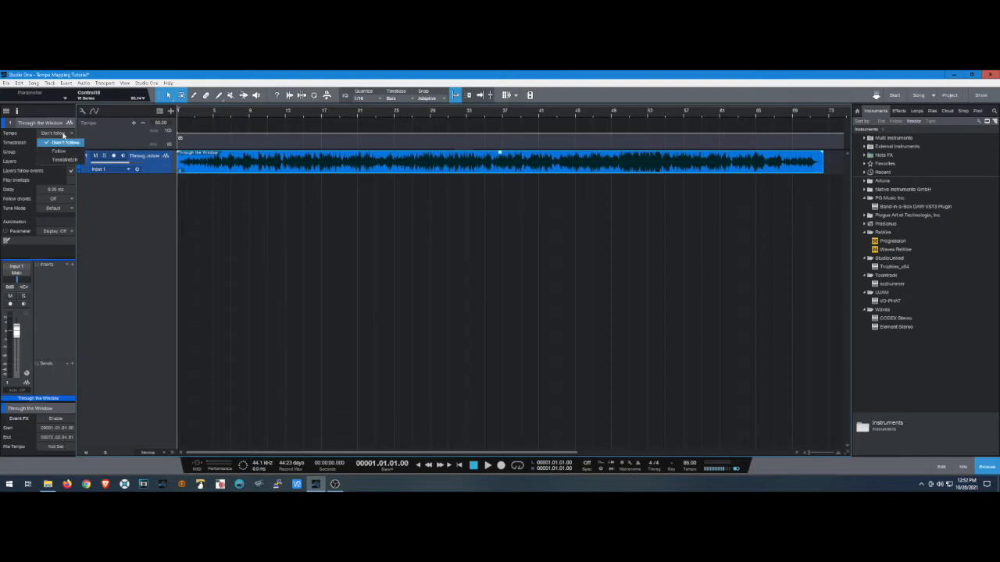
left_click(61, 143)
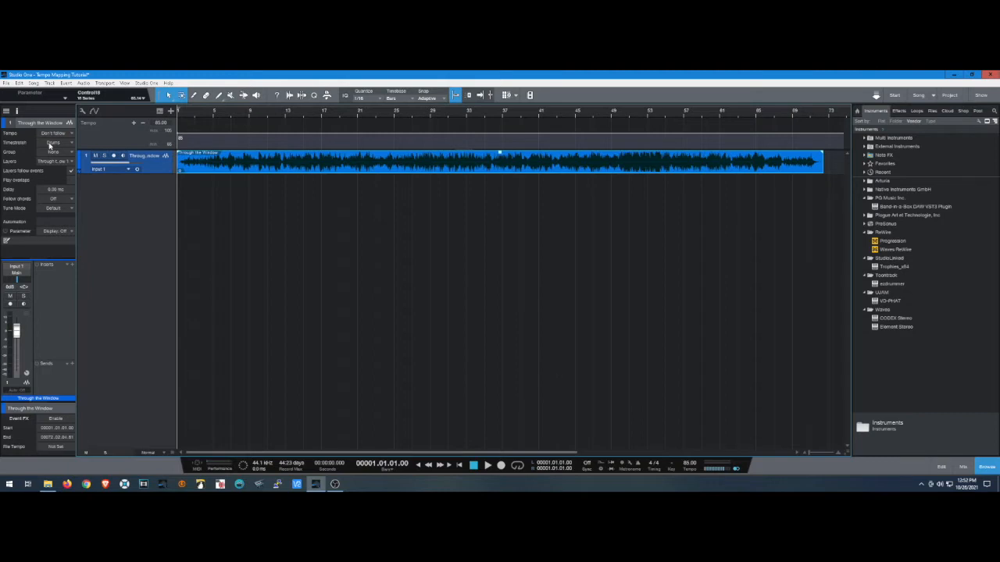
left_click(50, 143)
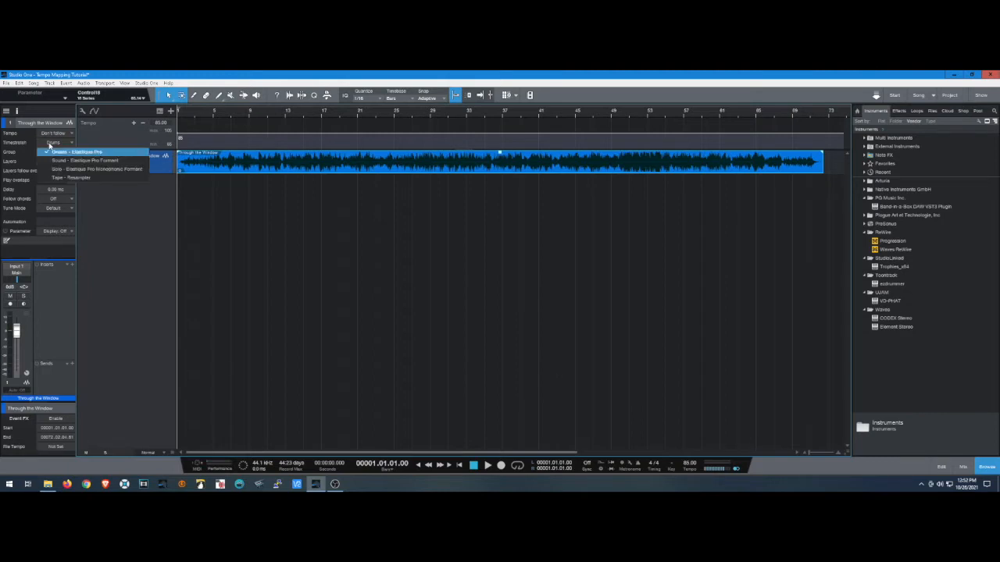
left_click(97, 161)
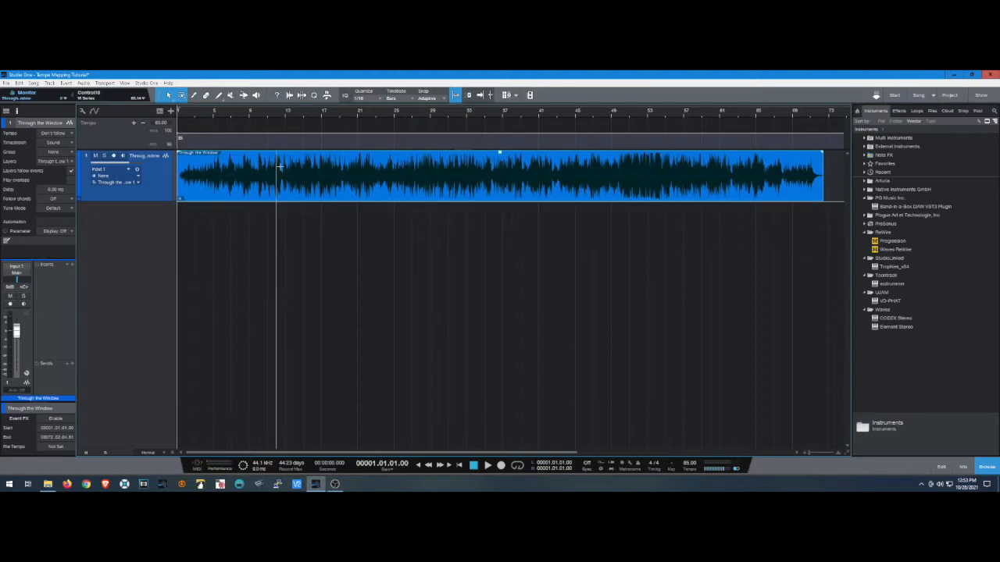
Step: Tap the tempo along with playback, stop, and set the song tempo to 102
left_click(487, 466)
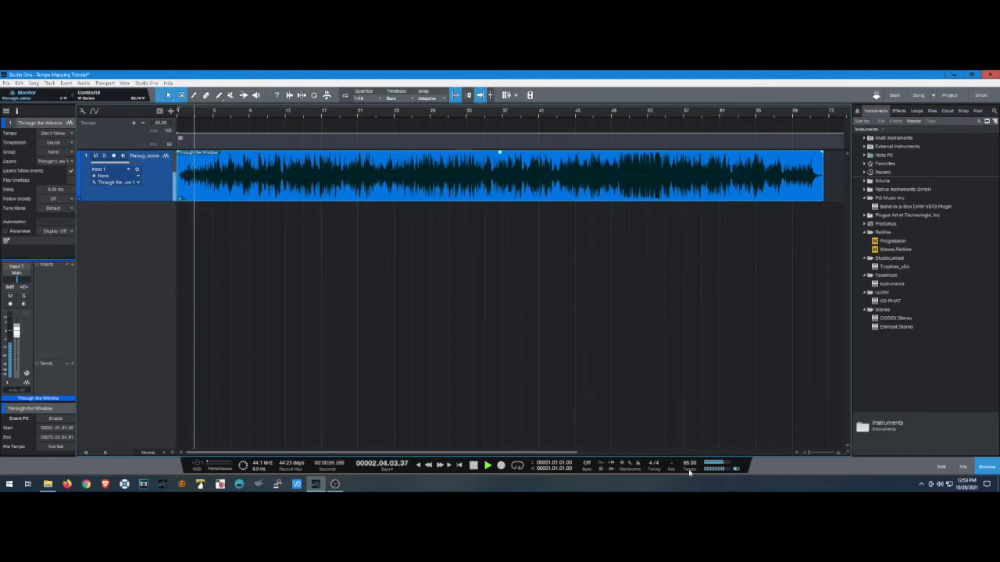
left_click(689, 470)
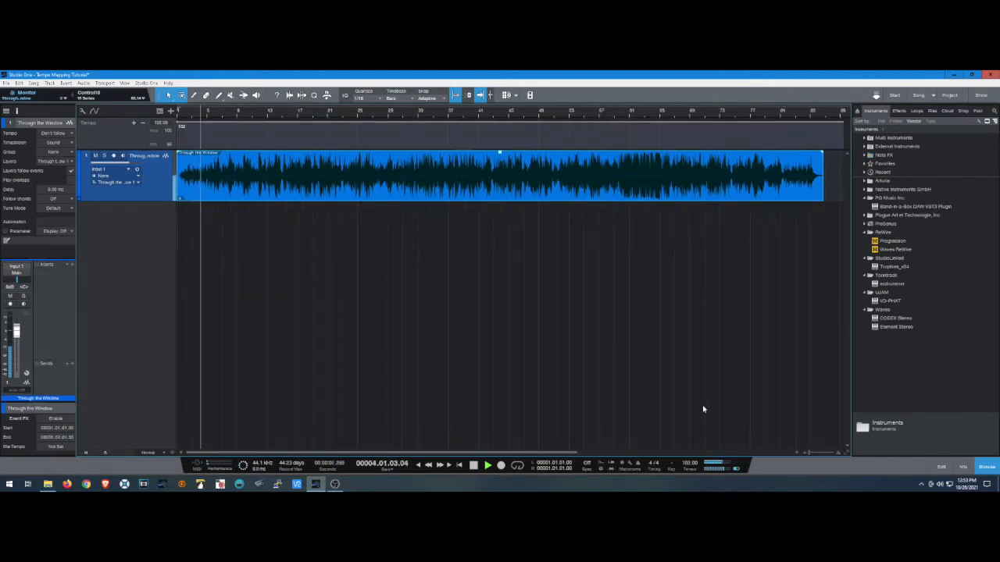
left_click(473, 466)
left_click(160, 122)
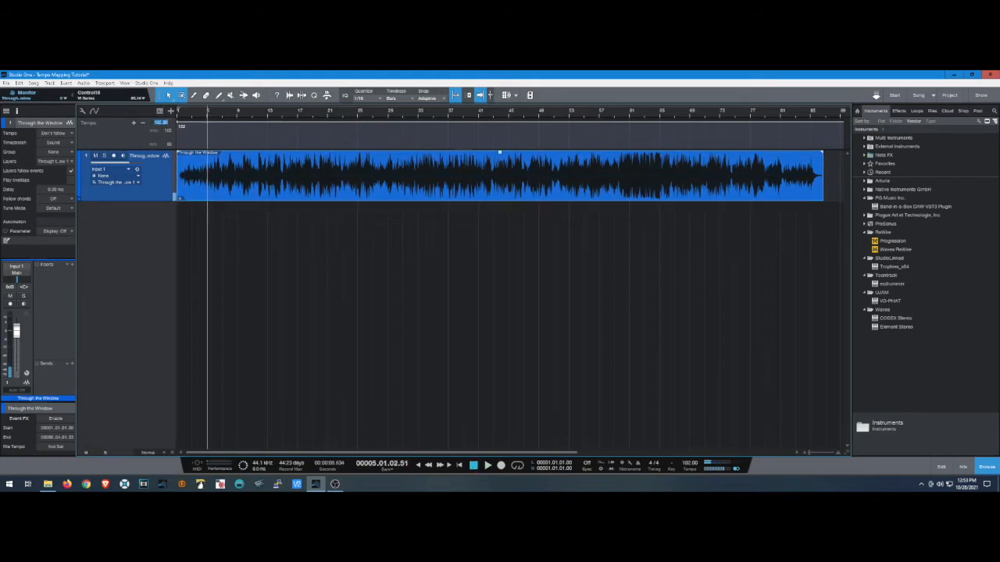
type("102")
key("Return")
Step: Play the opening section and the section from bar 27 to check the audio against the song tempo
left_click(489, 466)
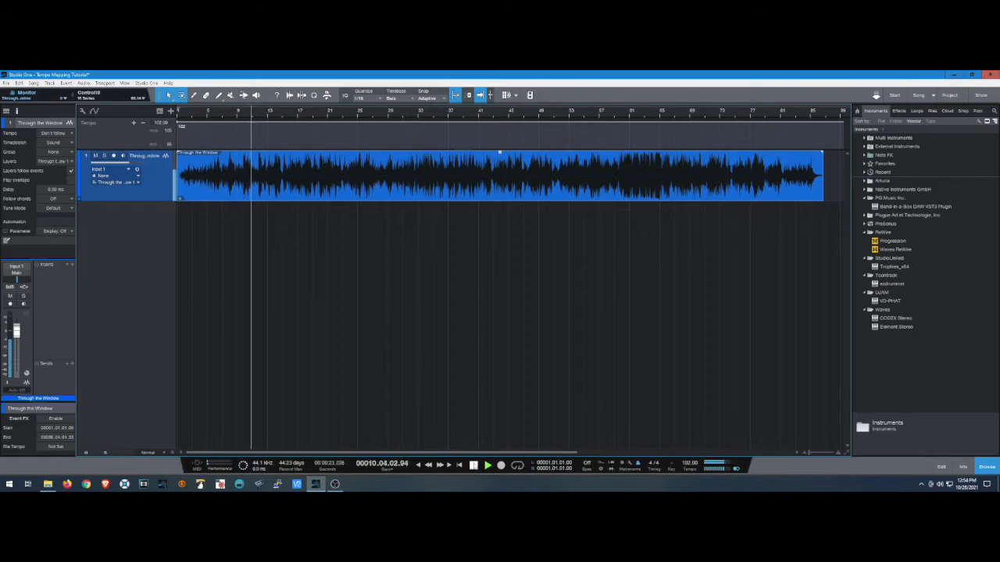
key("space")
left_click(379, 118)
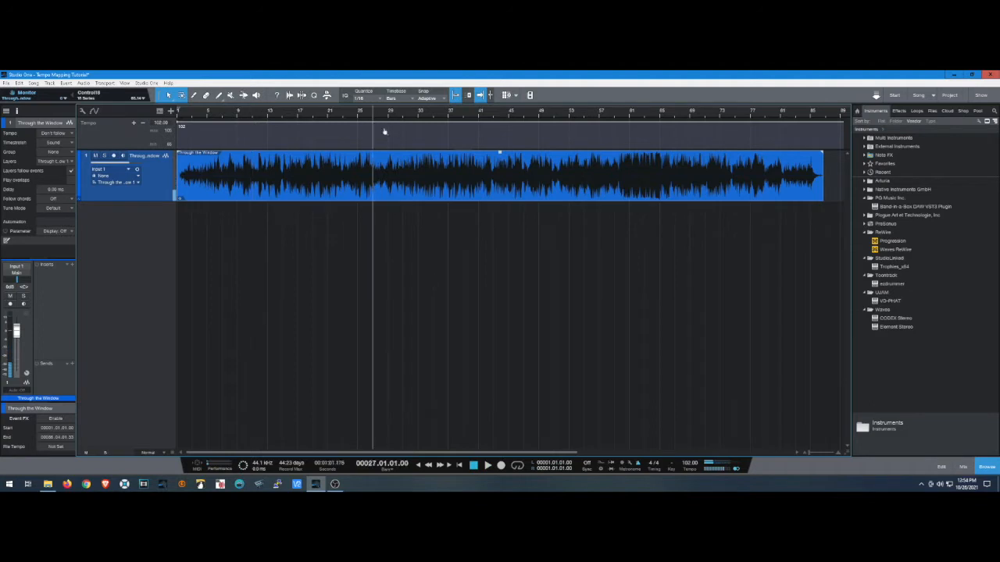
left_click(487, 465)
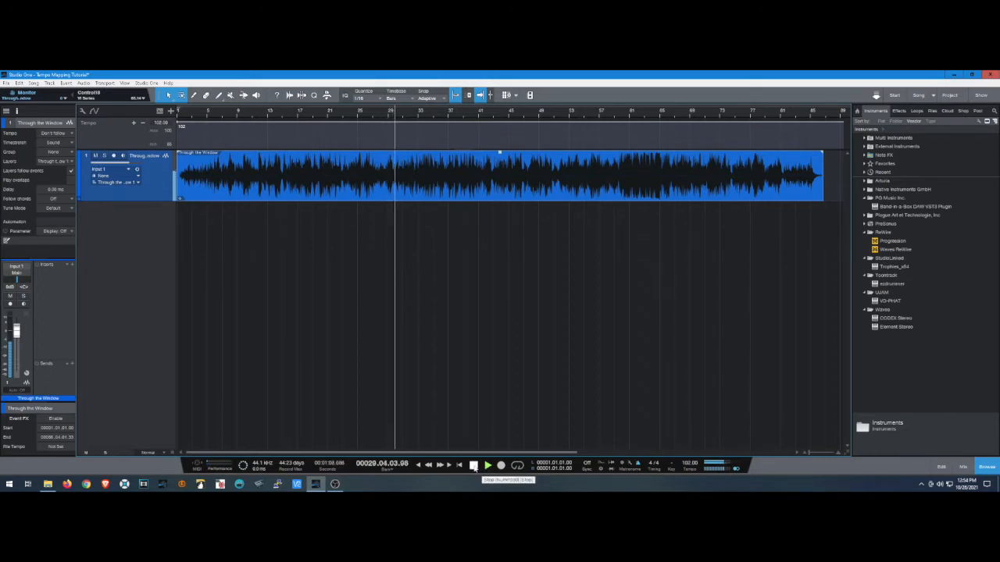
left_click(474, 466)
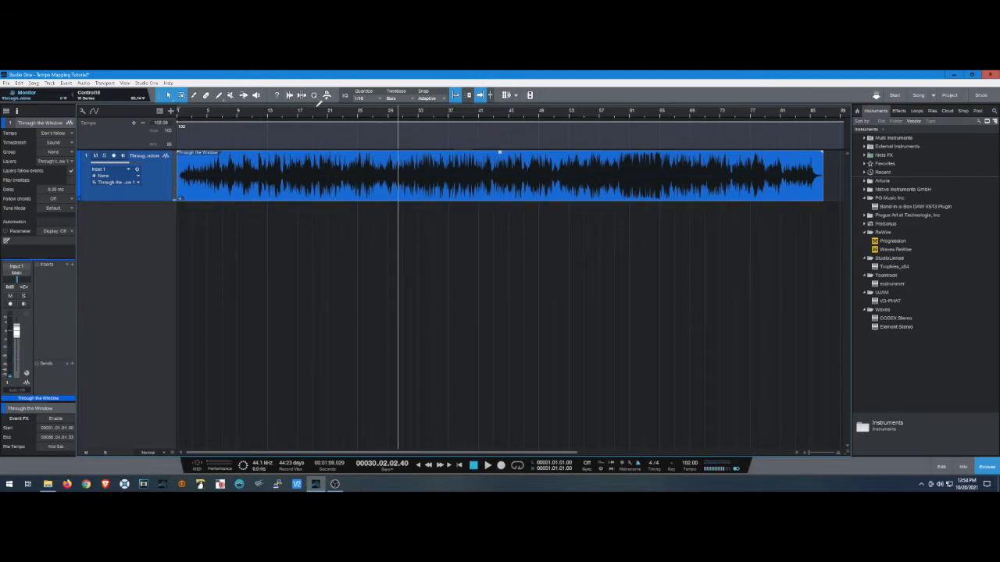
Step: Enlarge the audio track and play the song's opening from bar 1 to examine where the first note starts
left_click_drag(158, 203, 160, 227)
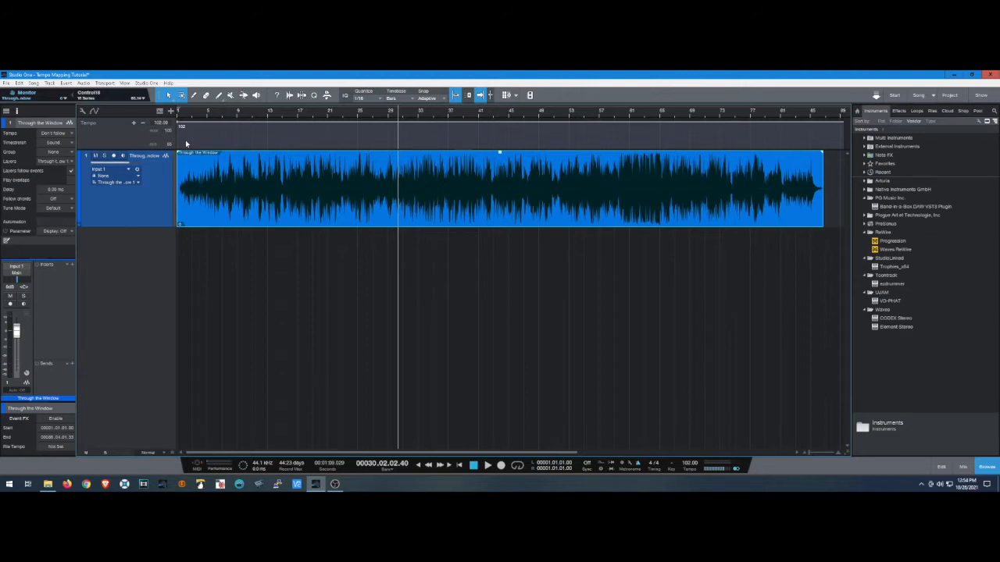
left_click_drag(185, 114, 201, 154)
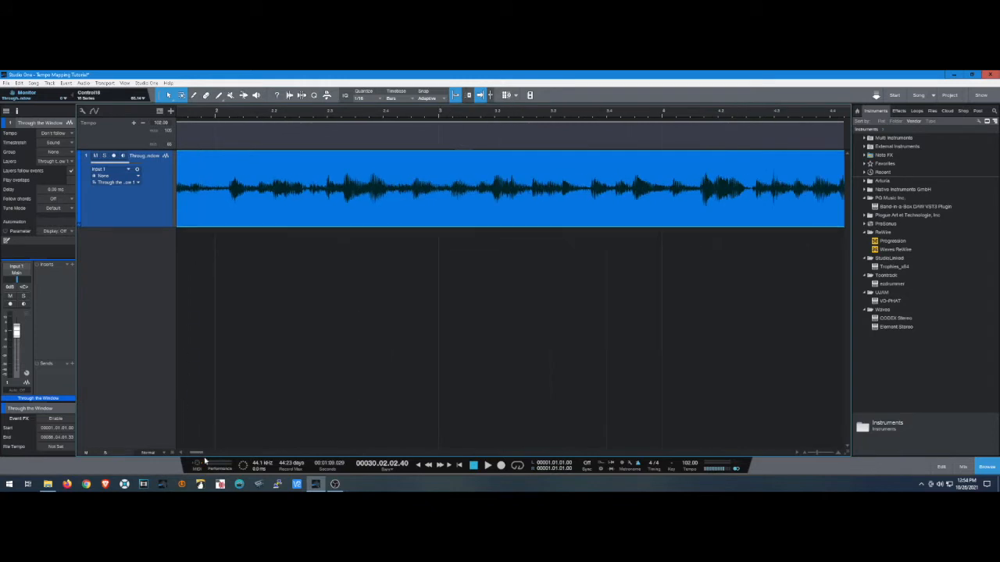
left_click_drag(197, 454, 180, 459)
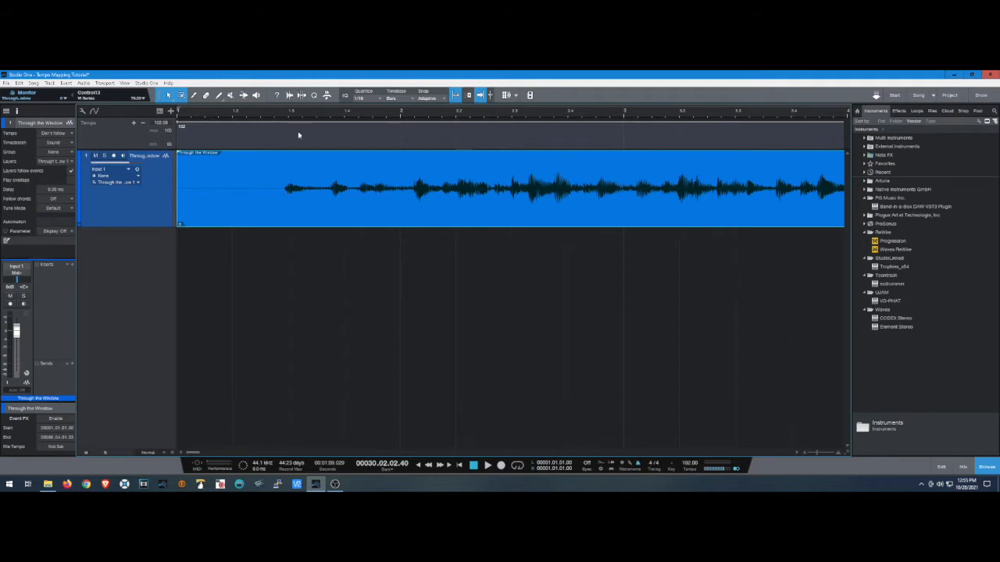
left_click(206, 118)
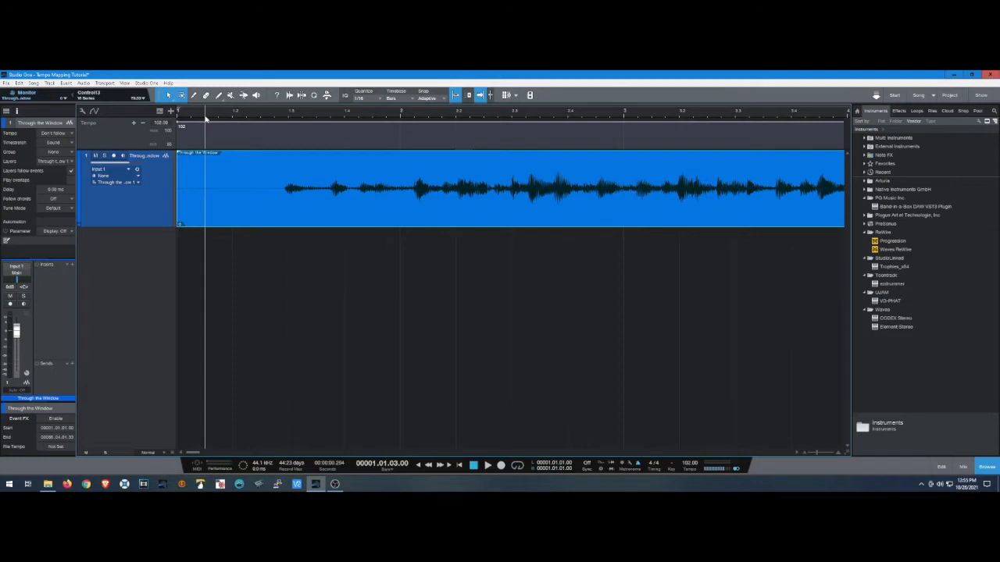
key("space")
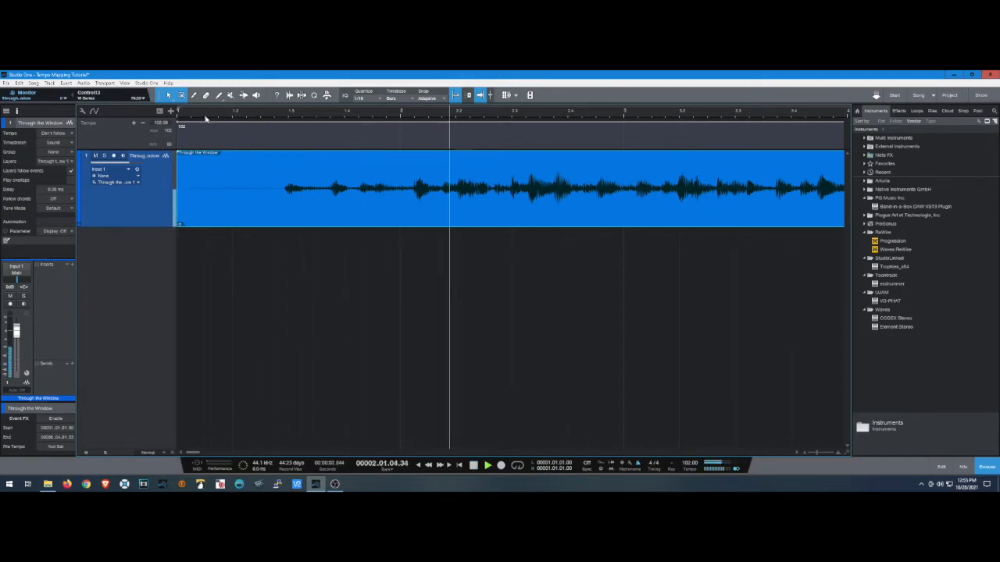
key("space")
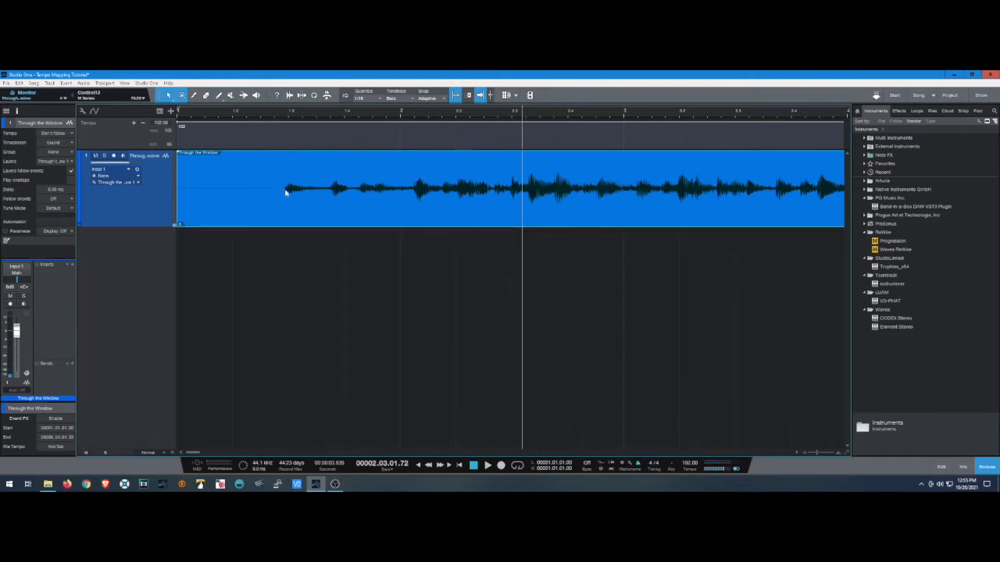
Step: With snapping turned off, split the audio event at its first transient and delete the silent section before it
left_click(219, 116)
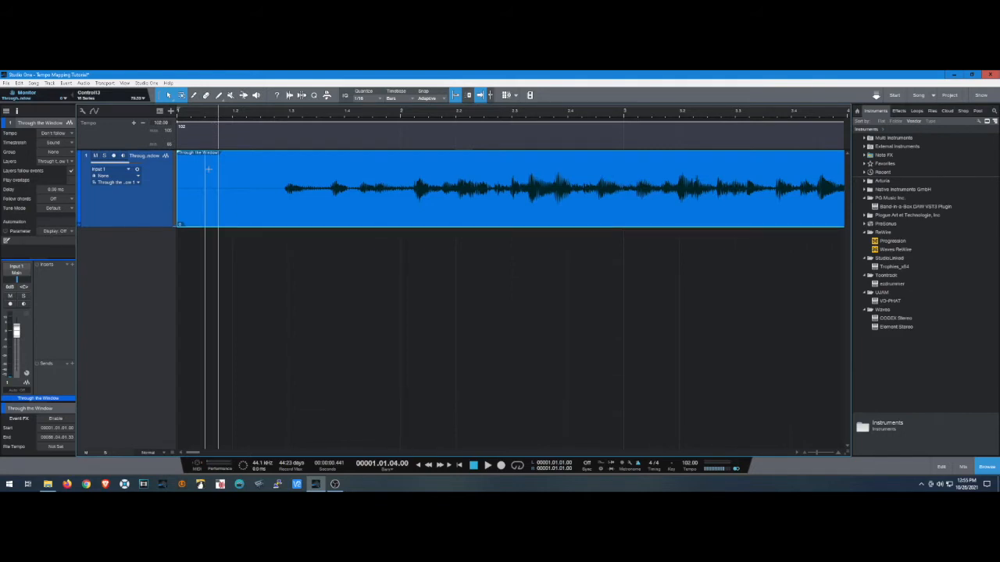
key("Tab")
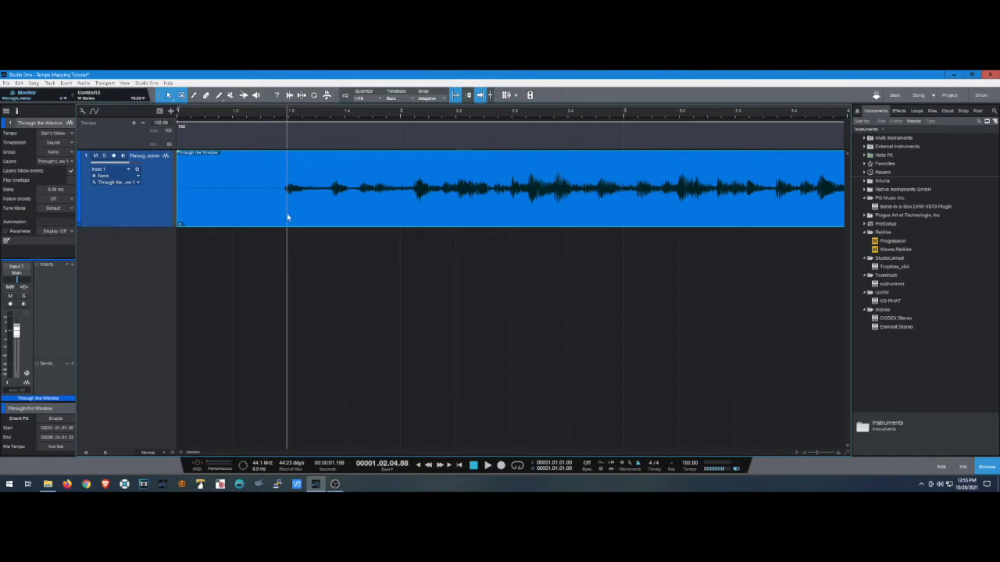
left_click(194, 94)
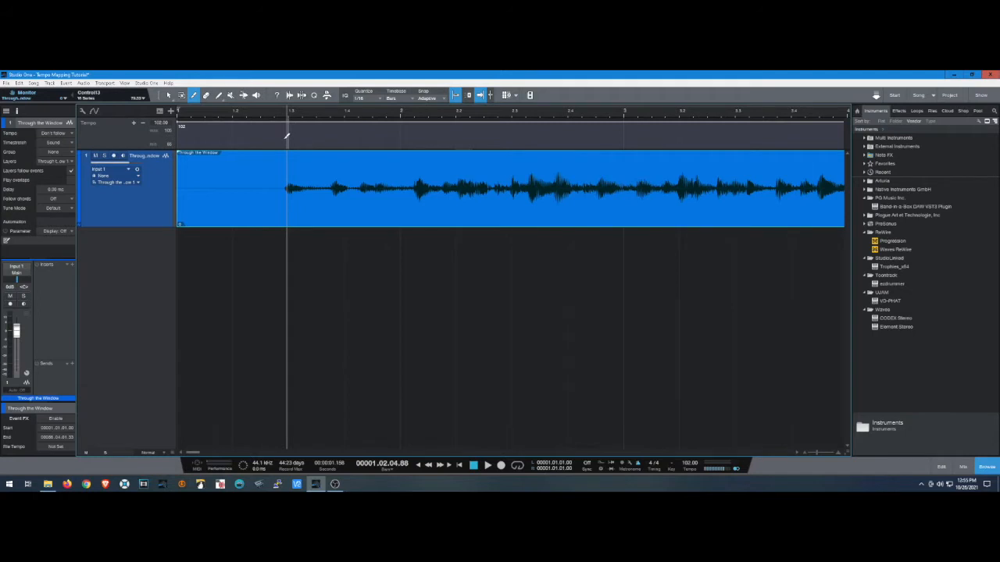
left_click(456, 96)
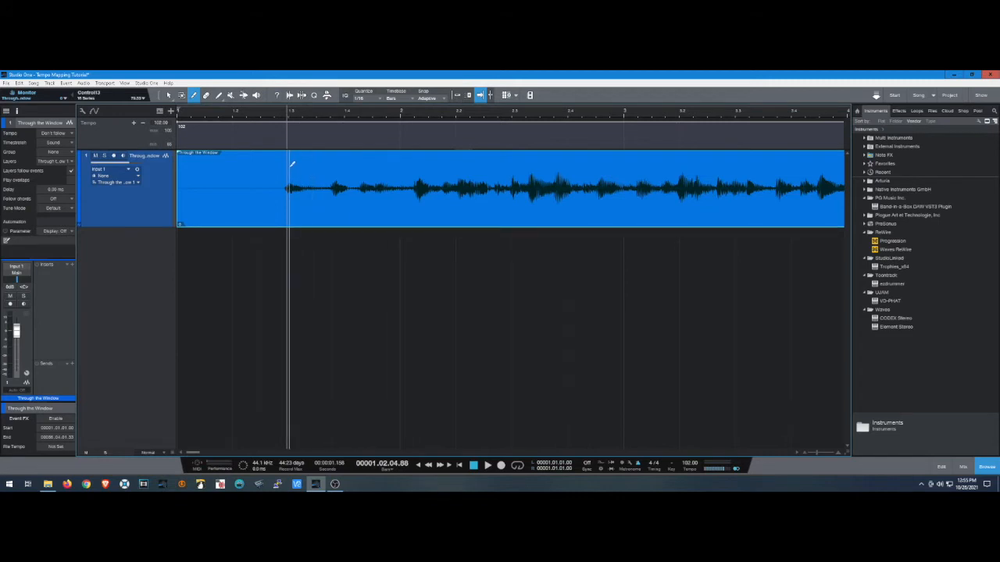
left_click_drag(300, 115, 259, 133)
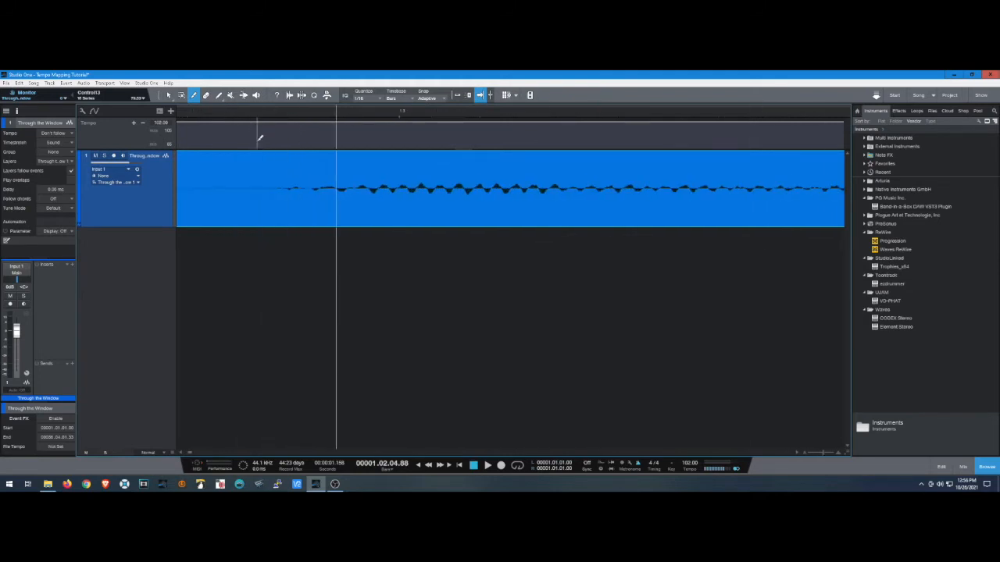
left_click(338, 184)
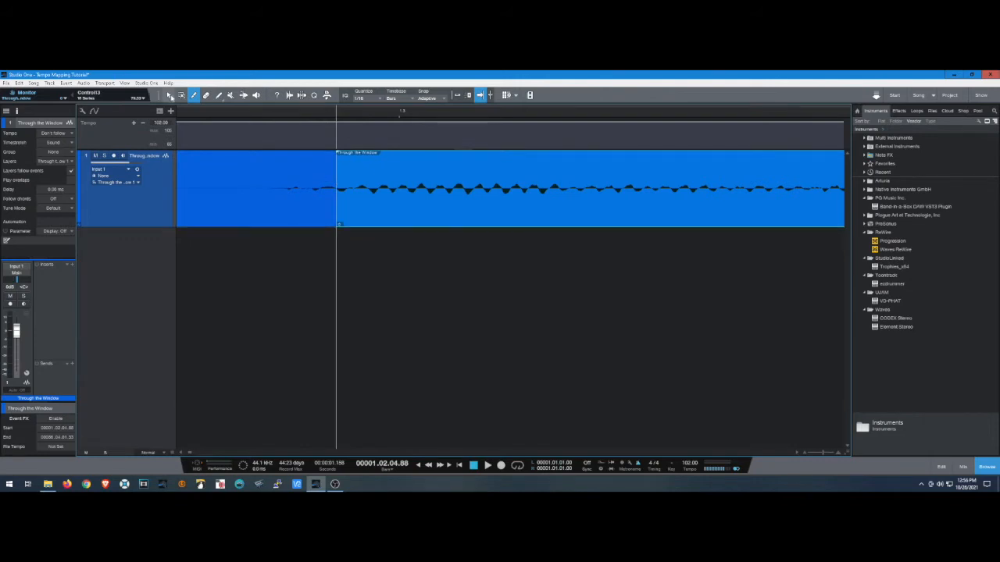
left_click(168, 95)
left_click(257, 215)
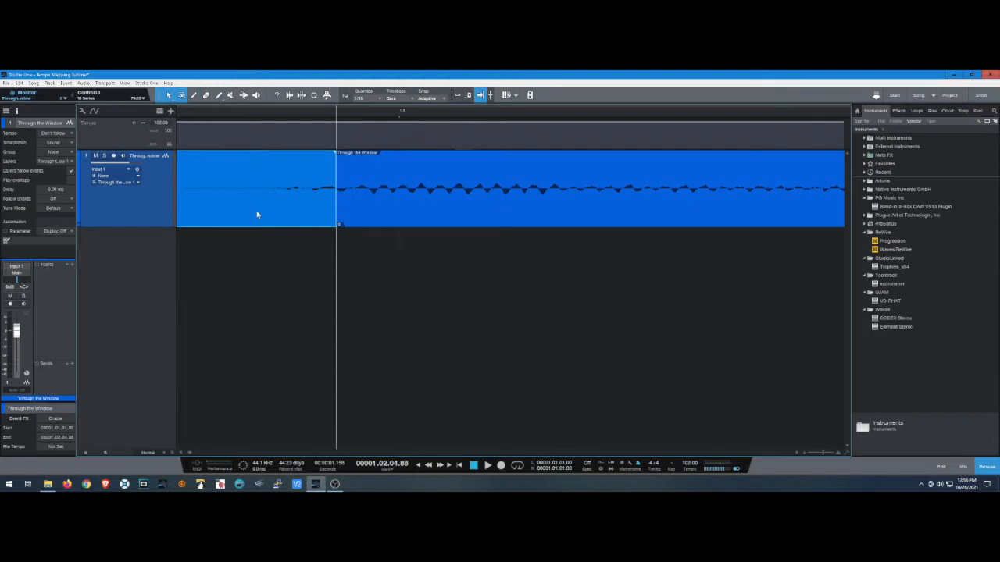
key("Delete")
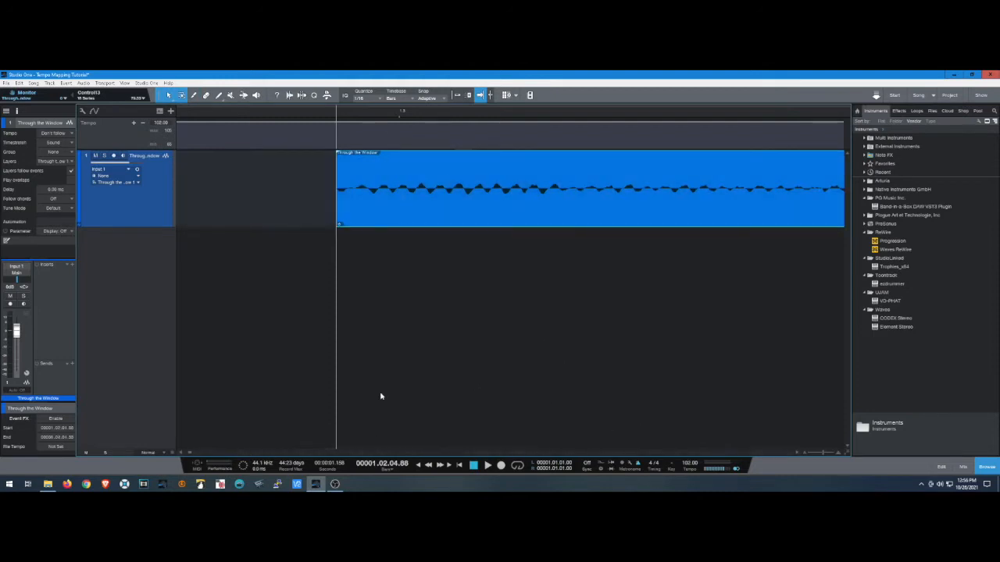
Step: Move the trimmed audio event so its first note starts exactly at bar 2
left_click_drag(391, 114, 389, 74)
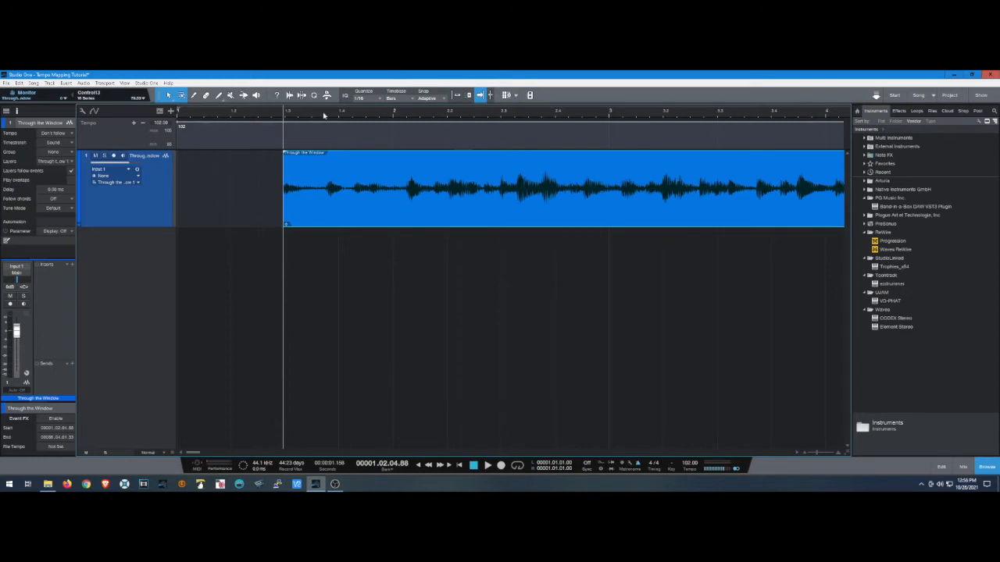
left_click_drag(309, 220, 419, 212)
key("Delete")
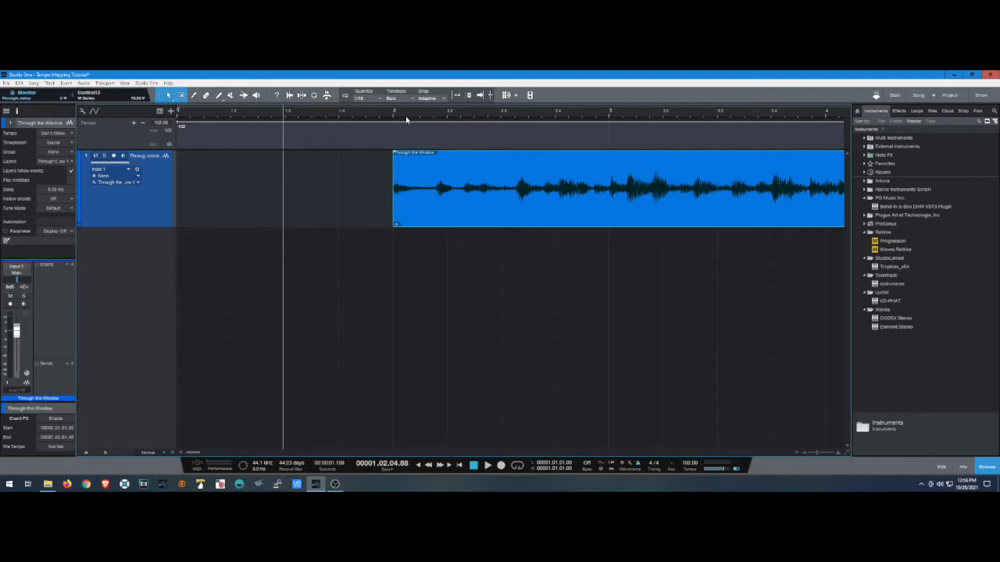
Step: With snapping turned on, extend the start of the audio event back to bar 1, beat 3
left_click(456, 95)
mouse_move(408, 219)
left_mouse_down()
mouse_move(430, 222)
mouse_move(407, 218)
left_mouse_up()
left_click_drag(390, 211, 196, 212)
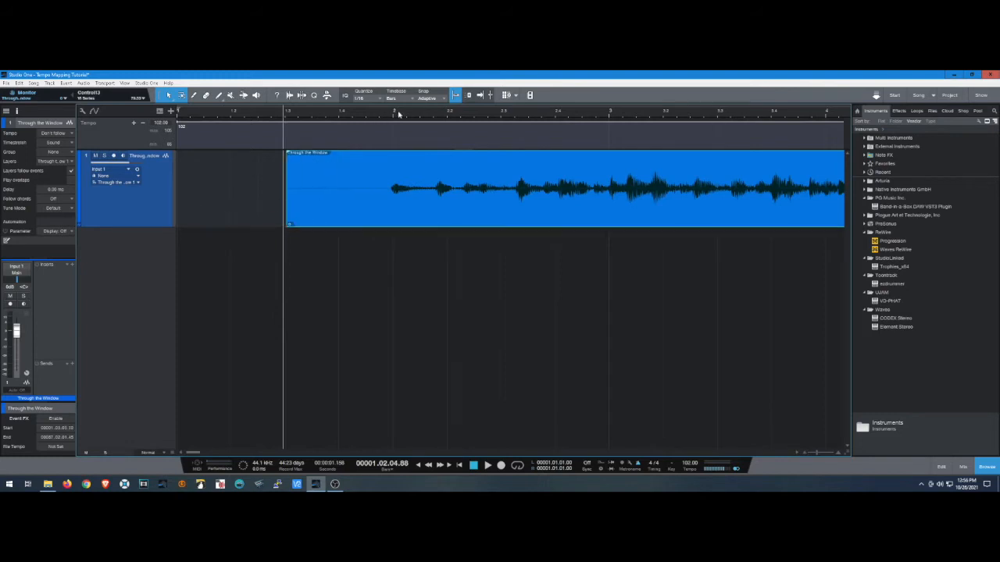
Step: Play the song's opening from just before the audio event to check how the first note lands at bar 2
left_click(272, 116)
key("space")
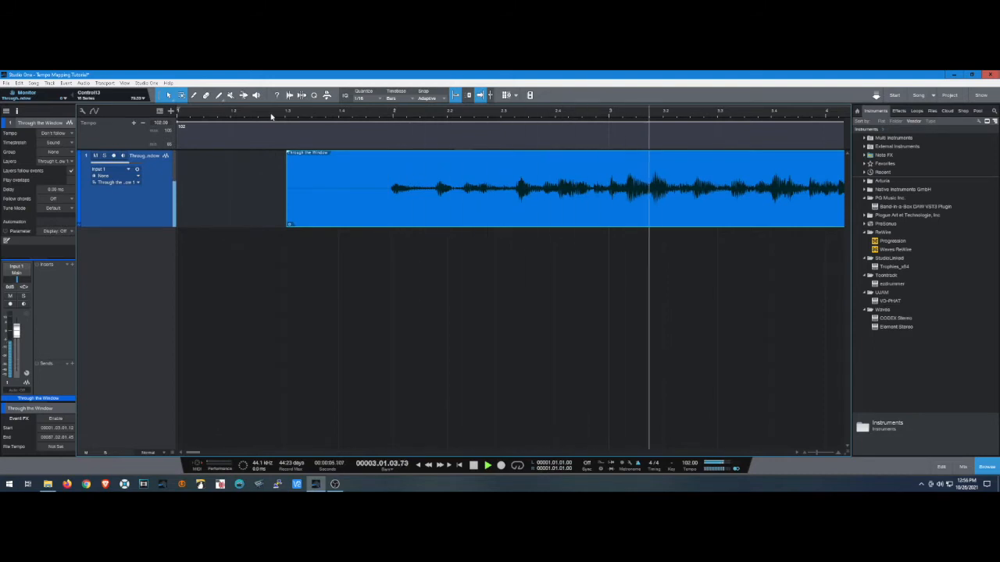
key("space")
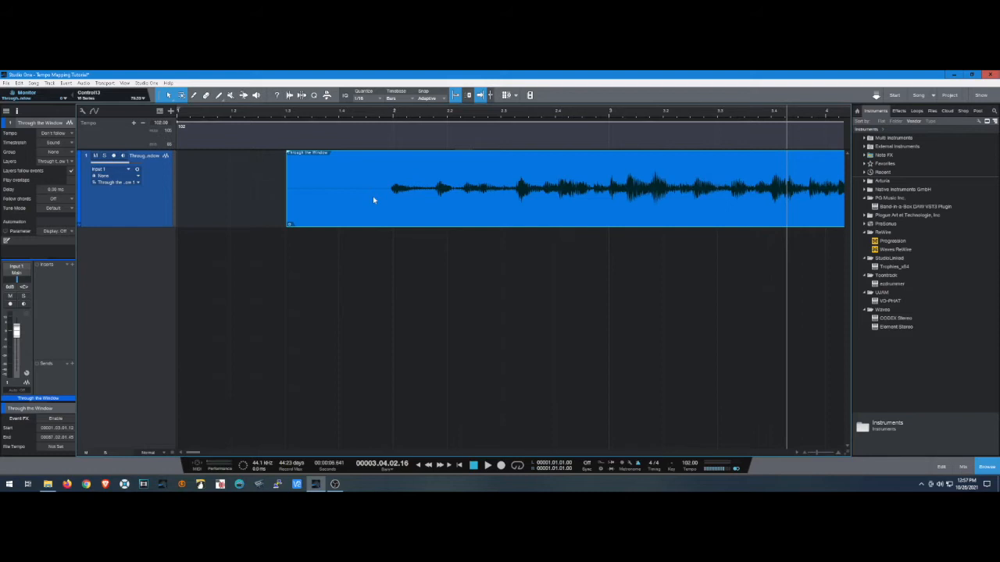
Step: Open the audio event for editing in Melodyne
left_click_drag(421, 110, 437, 74)
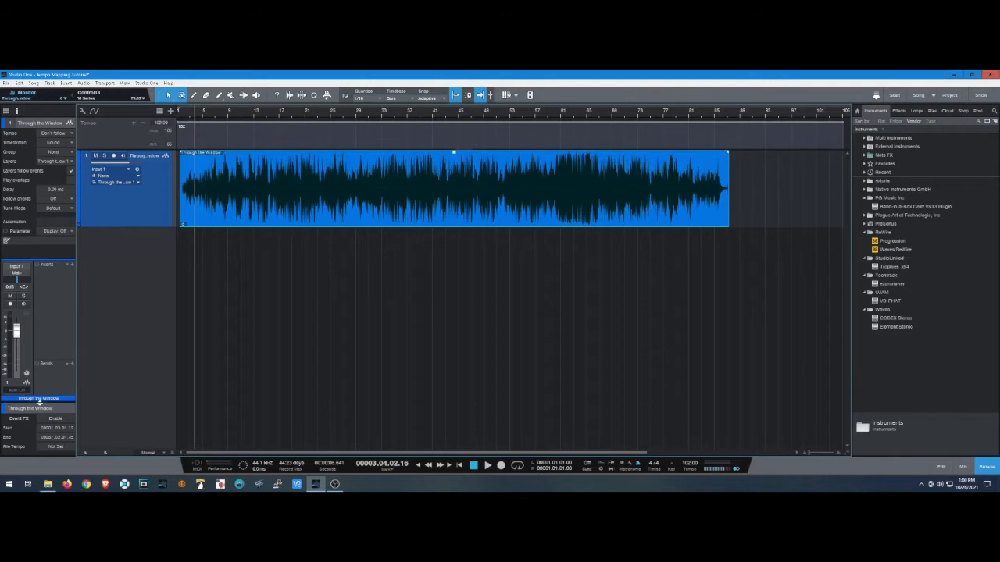
scroll(39, 403, "down", 2)
scroll(43, 361, "down", 1)
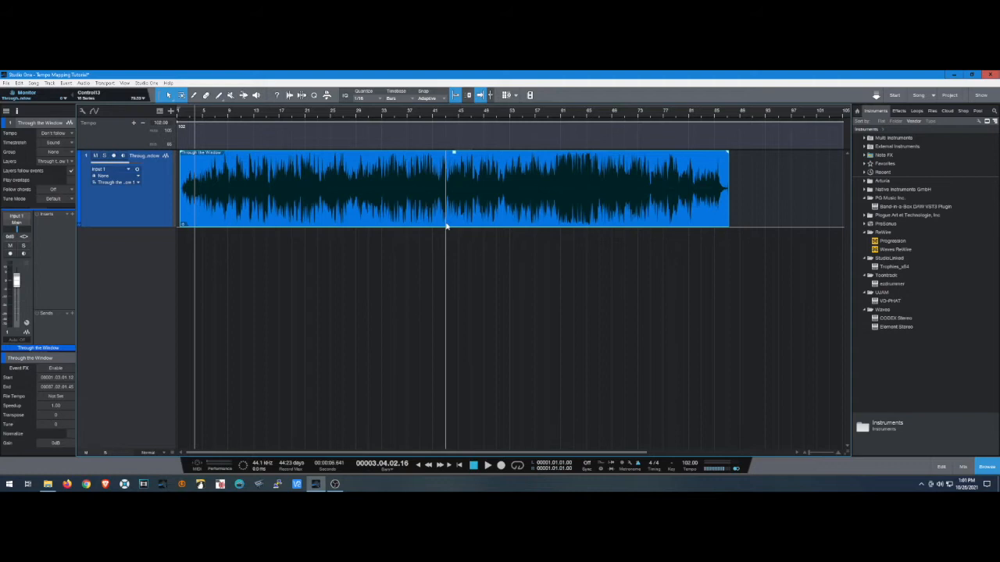
key("ctrl+m")
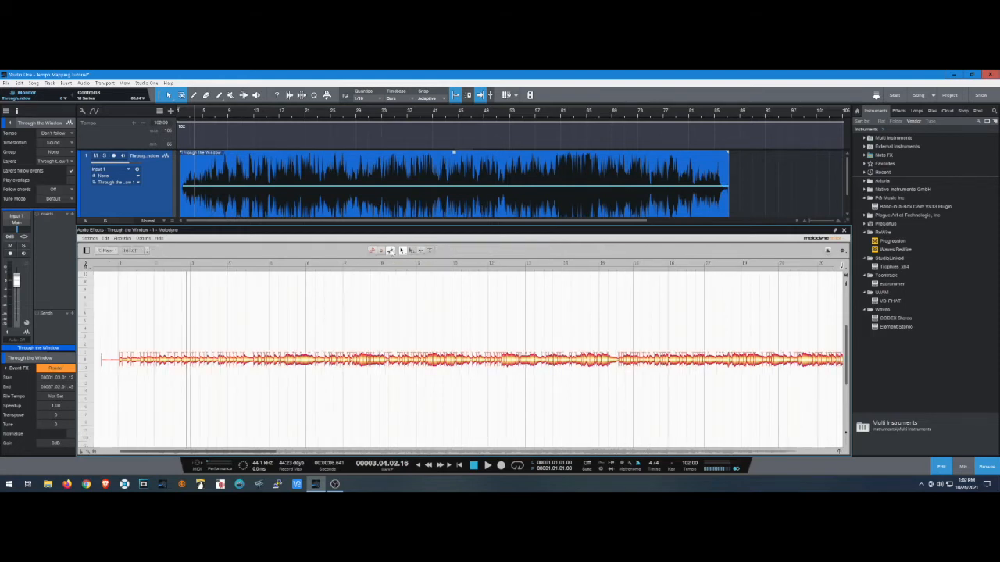
Step: Show Melodyne's tempo editor and examine the detected tempo curve across the opening bars
left_click(146, 238)
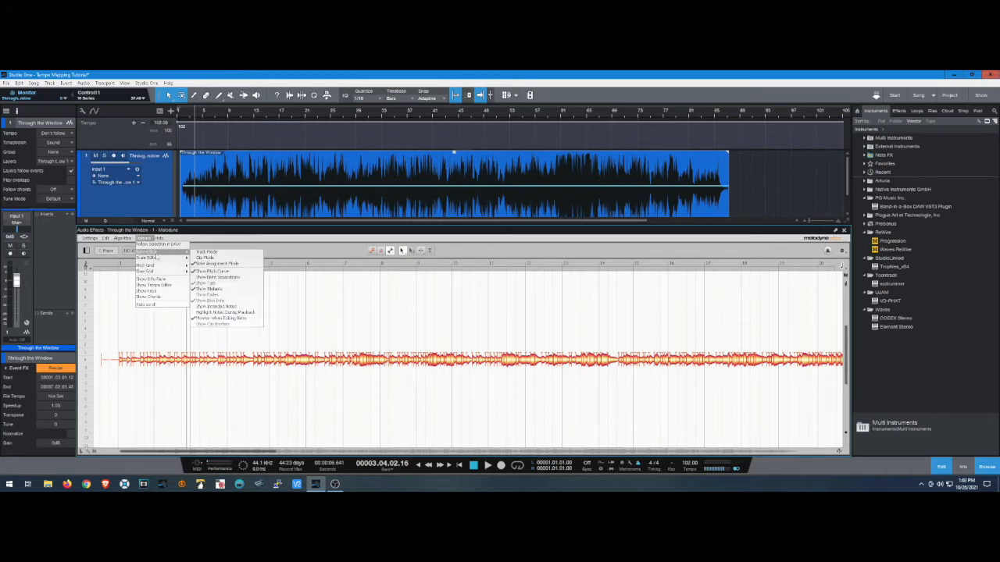
mouse_move(157, 272)
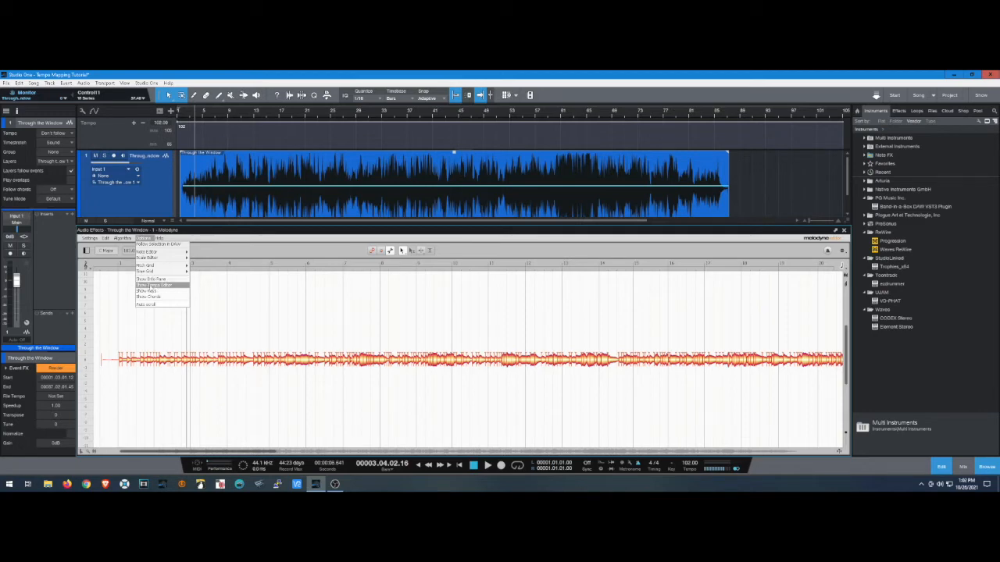
left_click(150, 286)
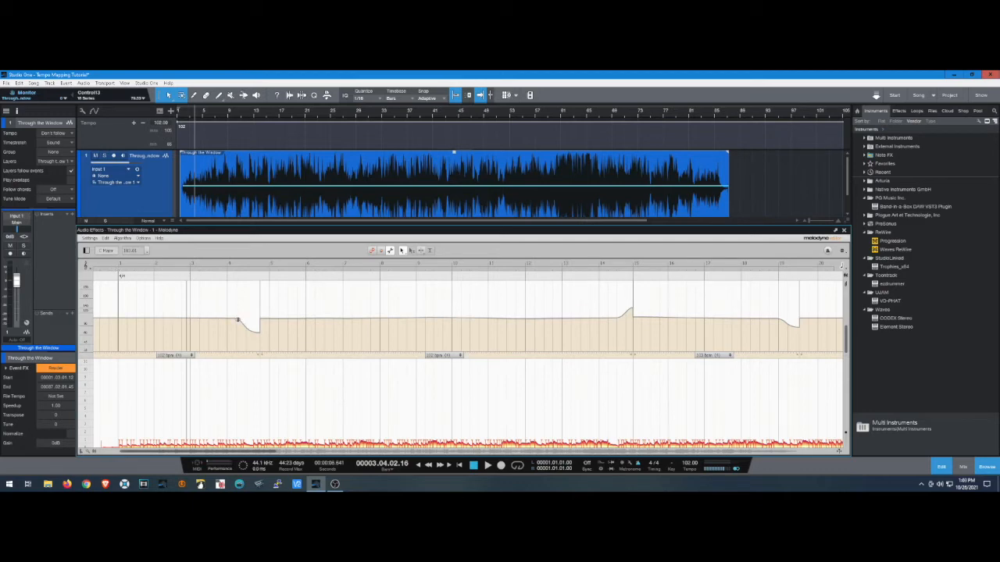
mouse_move(238, 320)
left_mouse_down()
mouse_move(257, 334)
mouse_move(246, 330)
left_mouse_up()
left_click_drag(252, 453, 148, 453)
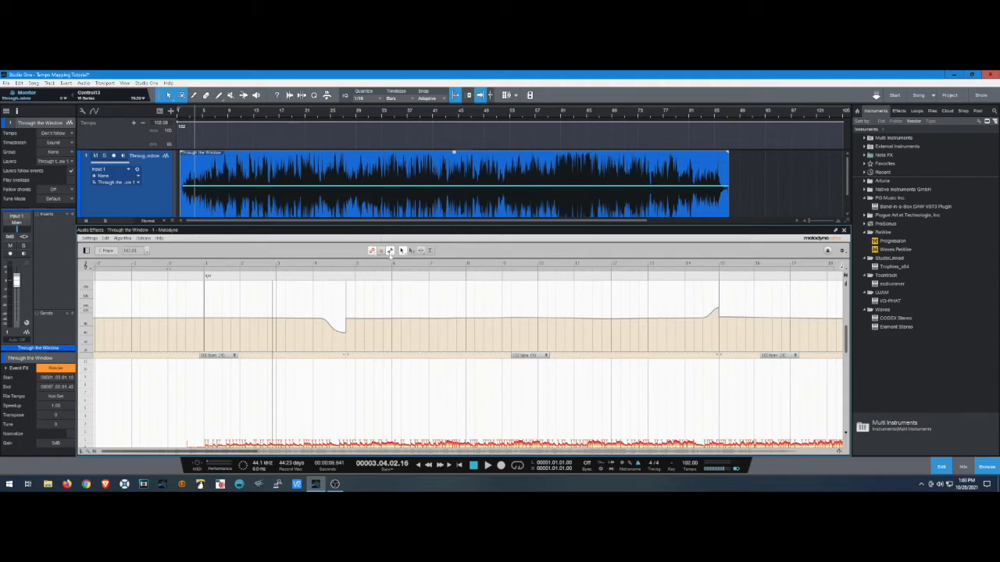
Step: Leave the tempo editing mode, copy the event's detected tempo map onto the song's tempo track, and close Melodyne
left_click(390, 251)
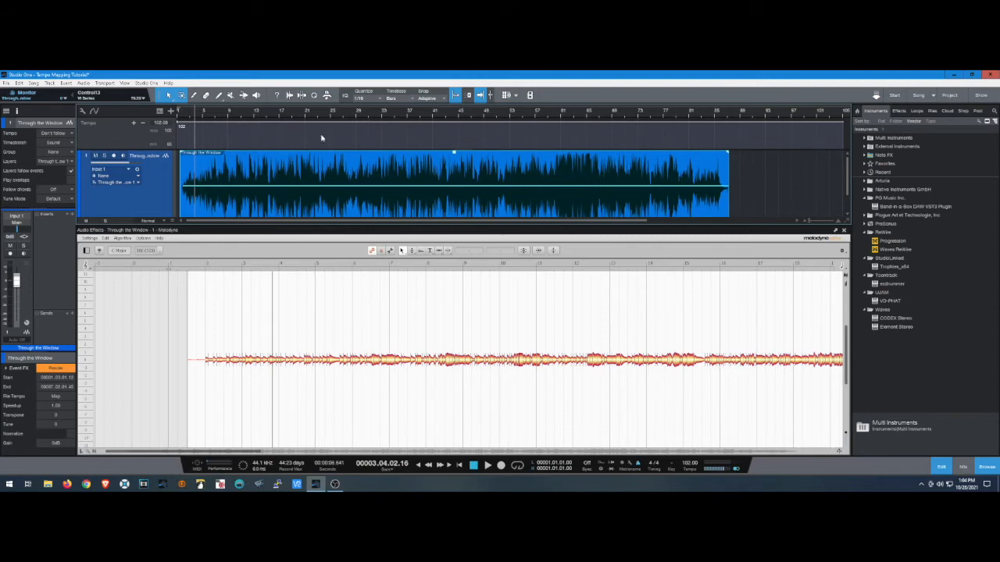
left_click_drag(353, 207, 360, 143)
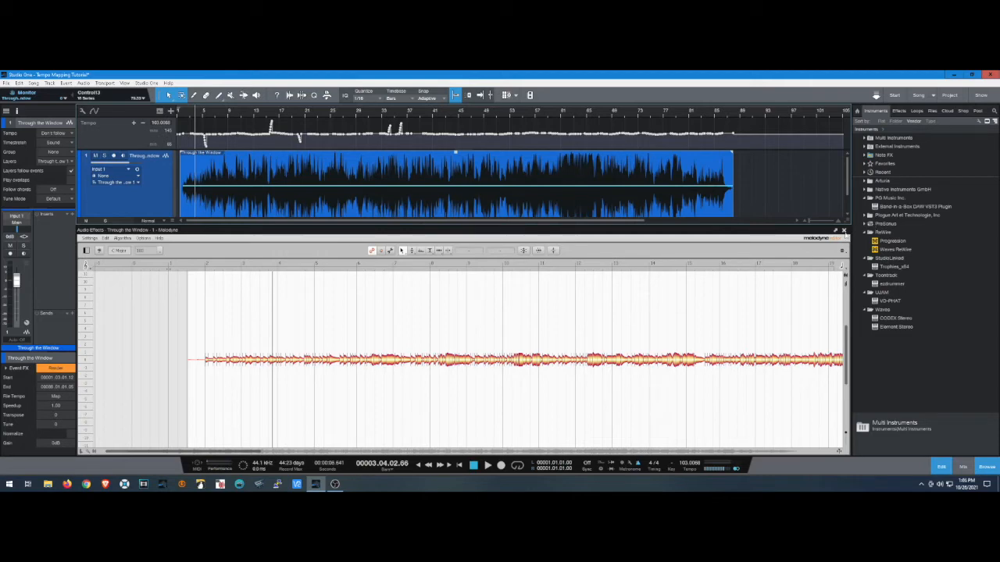
left_click(843, 231)
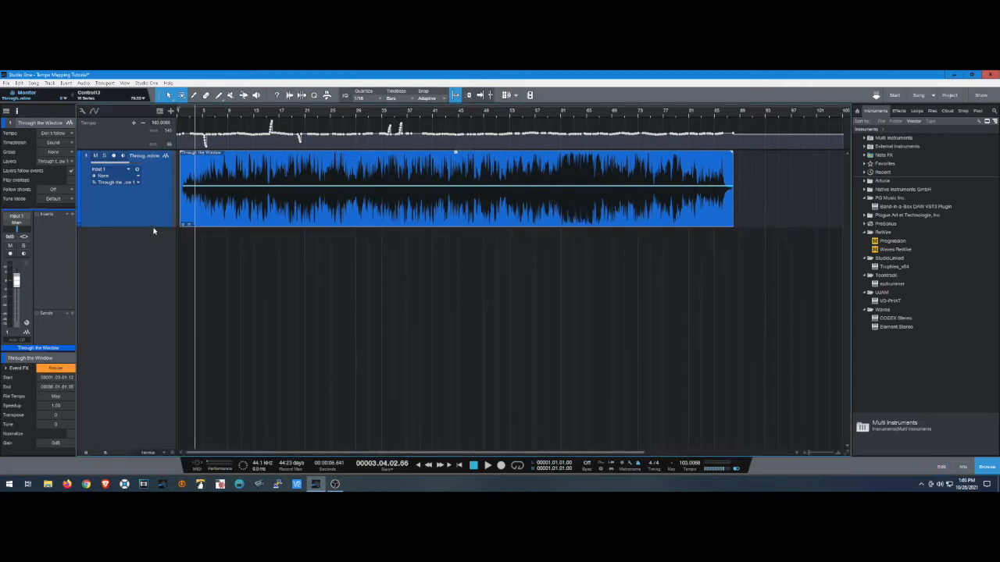
Step: Enlarge the audio track, play the opening against the copied tempo map, and examine the tempo changes around bar 5
left_click_drag(155, 228, 153, 279)
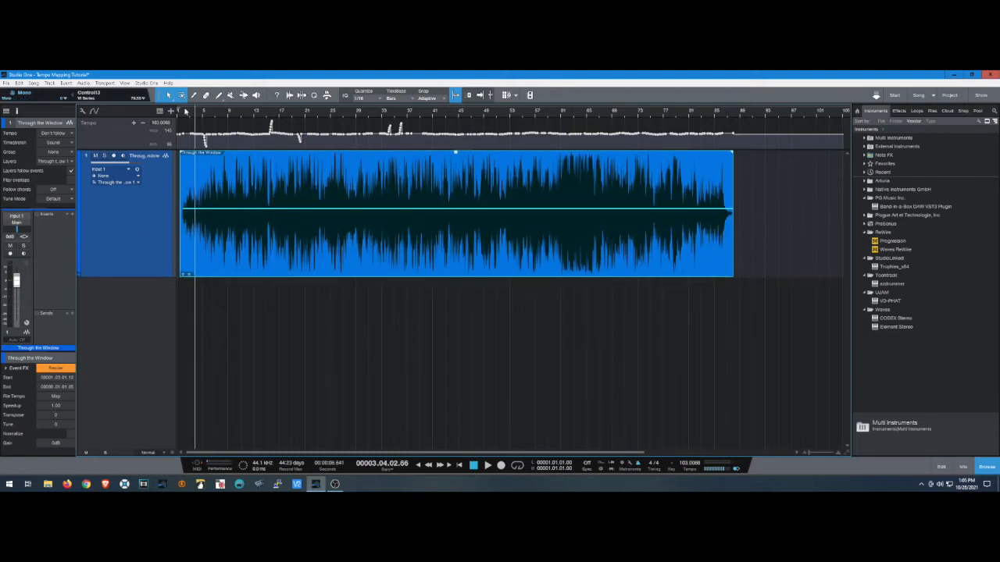
left_click(183, 112)
key("space")
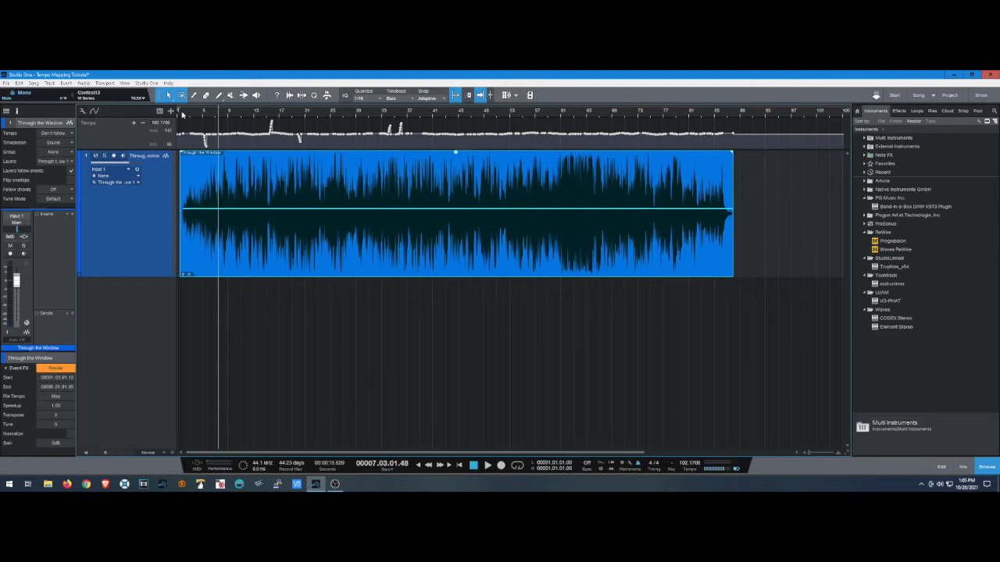
scroll(198, 114, "up", 10)
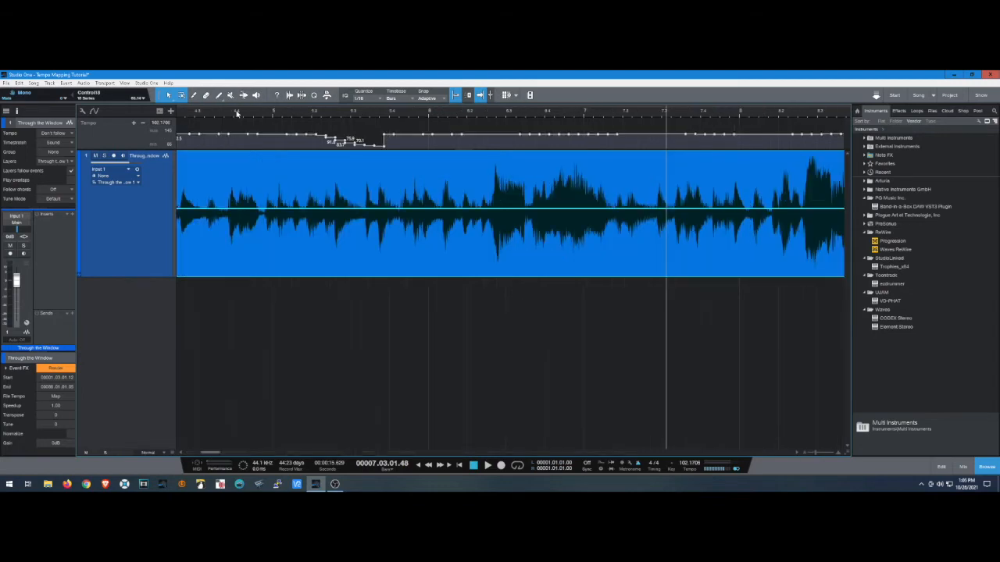
Step: Use the edit history to undo the copied tempo points, the tempo modification and the Melodyne edit
left_click(50, 83)
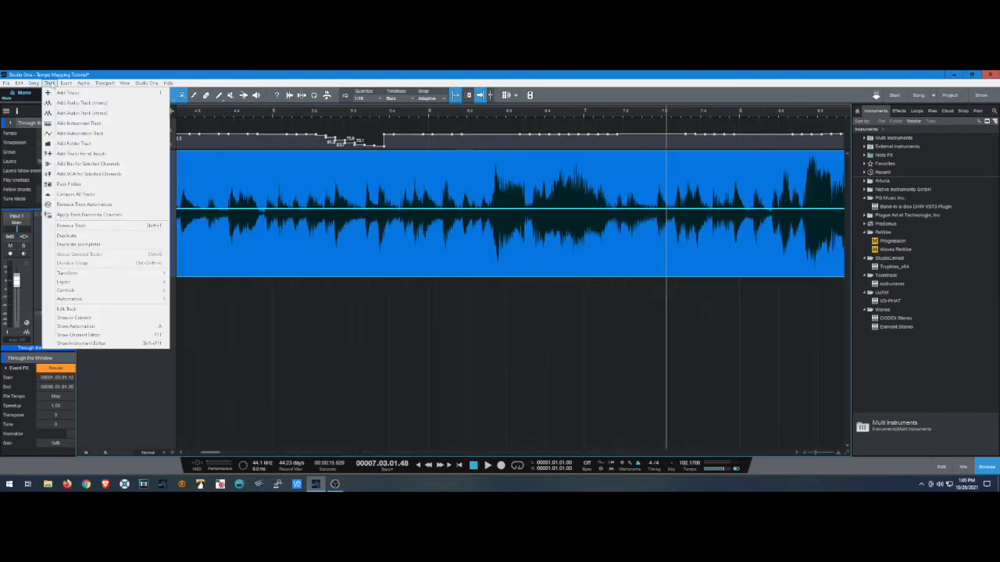
mouse_move(18, 83)
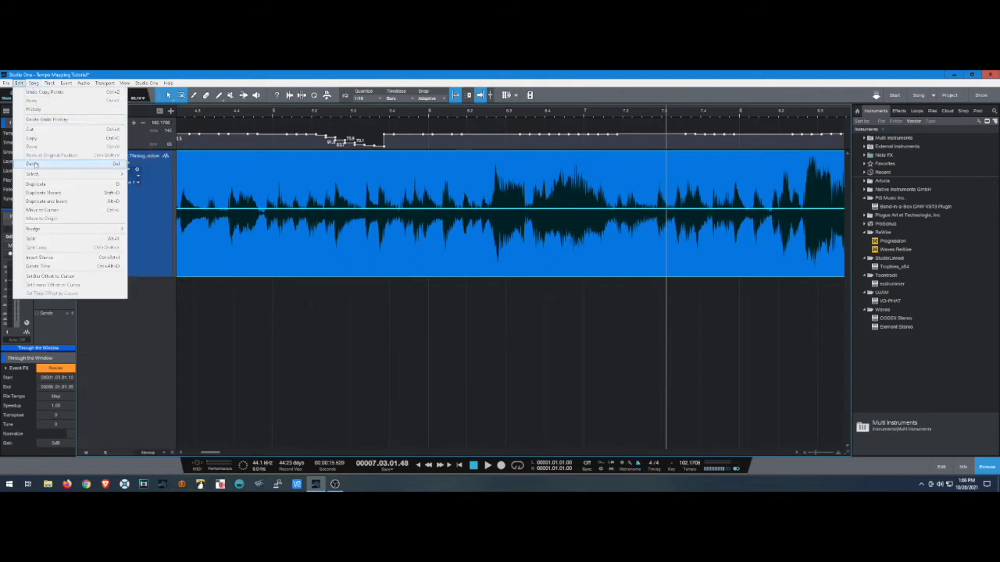
left_click(36, 109)
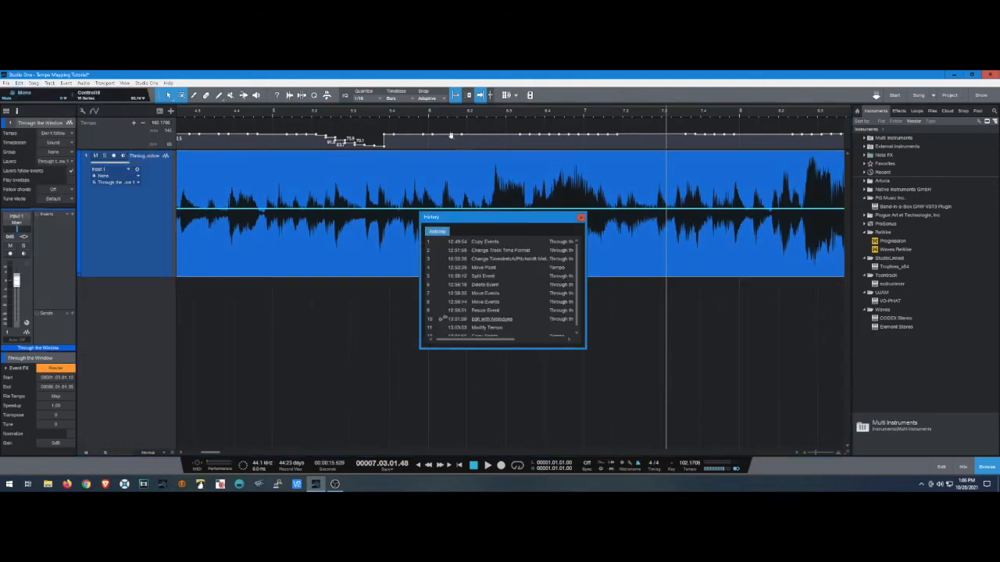
scroll(485, 287, "down", 1)
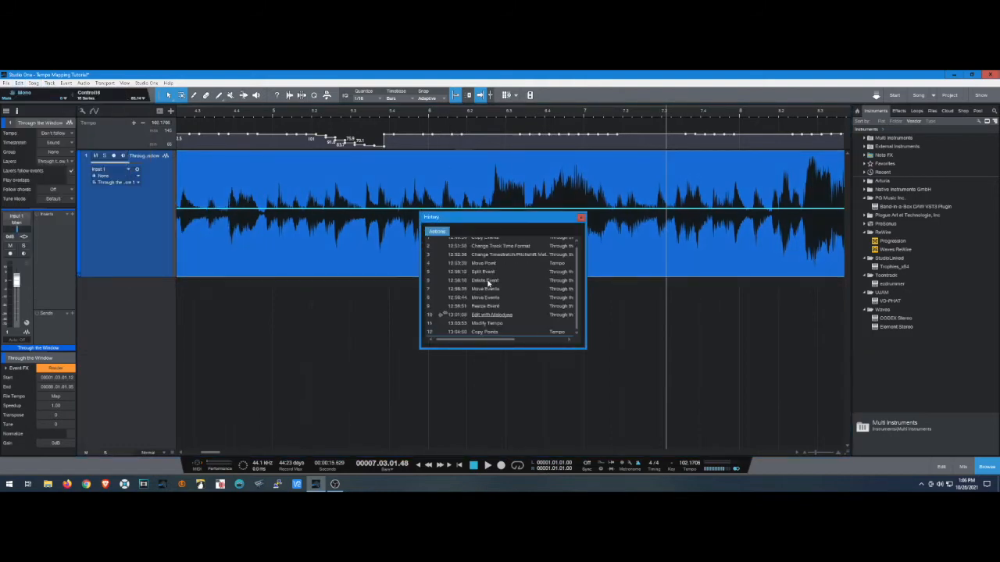
left_click(488, 315)
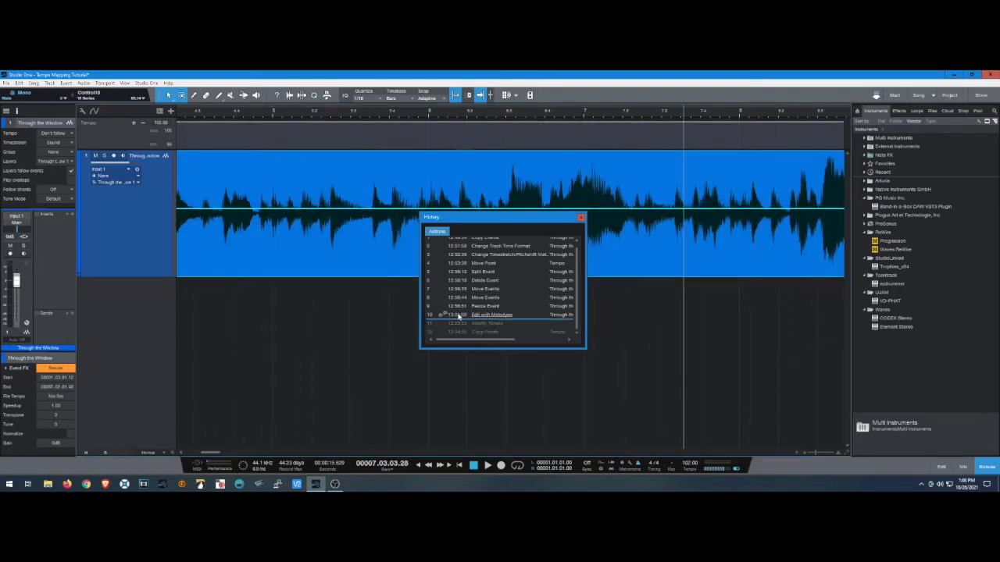
left_click(459, 315)
left_click(499, 195)
left_click_drag(448, 114, 464, 74)
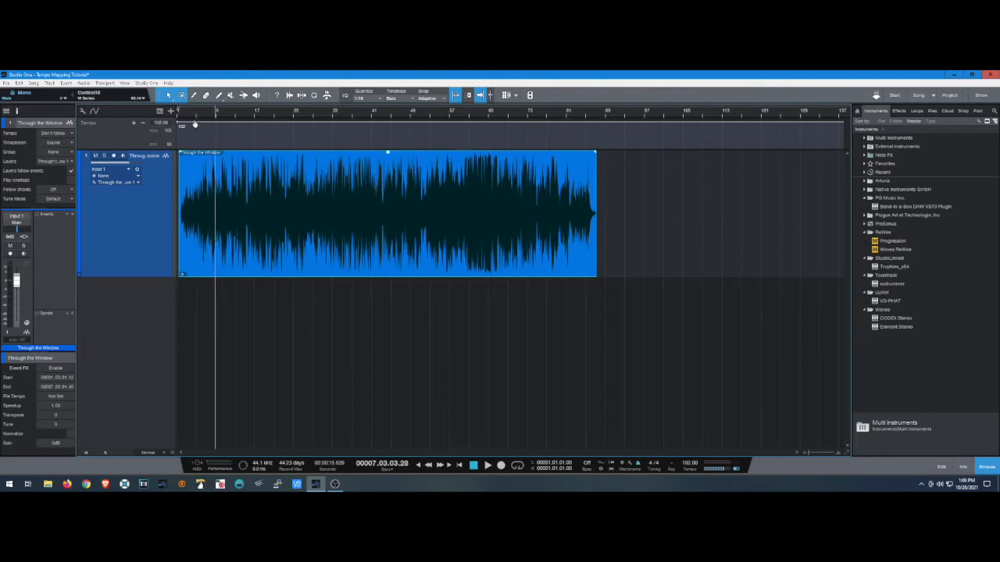
left_click_drag(194, 116, 196, 139)
left_click_drag(235, 451, 196, 454)
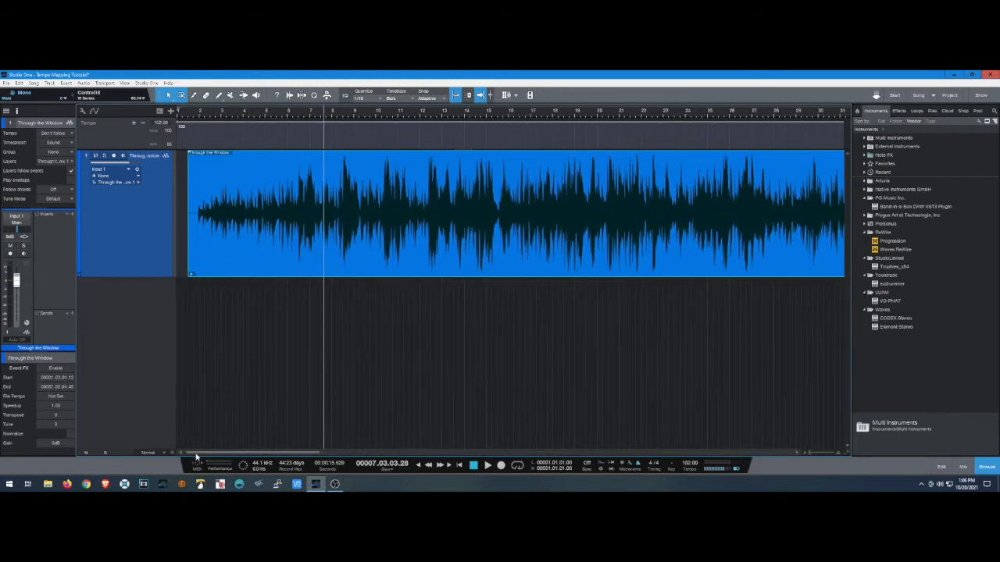
left_click(199, 116)
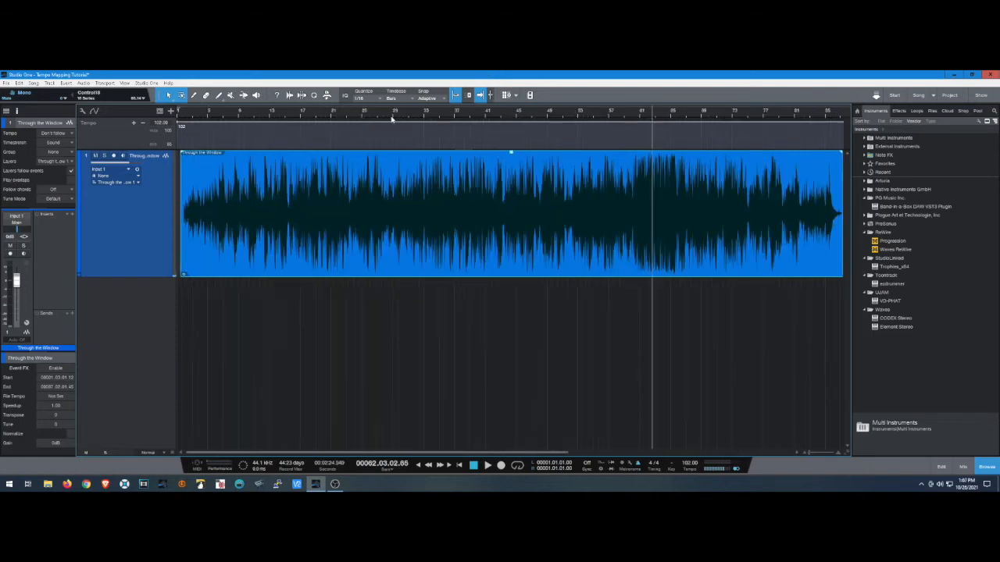
Step: Add one mono audio track named Tempo Map with Input 1 as its input
left_click(134, 125)
left_click(170, 111)
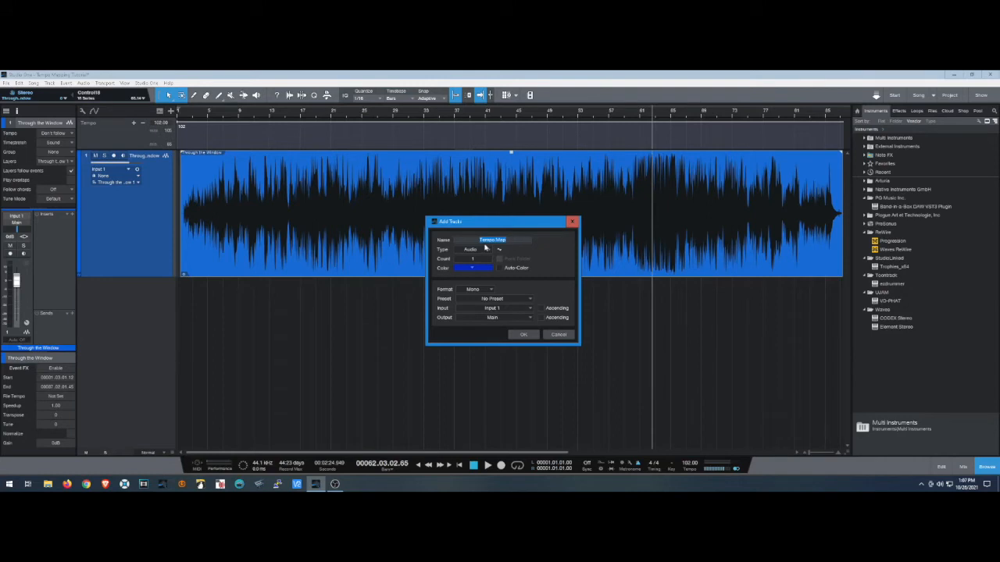
left_click(523, 335)
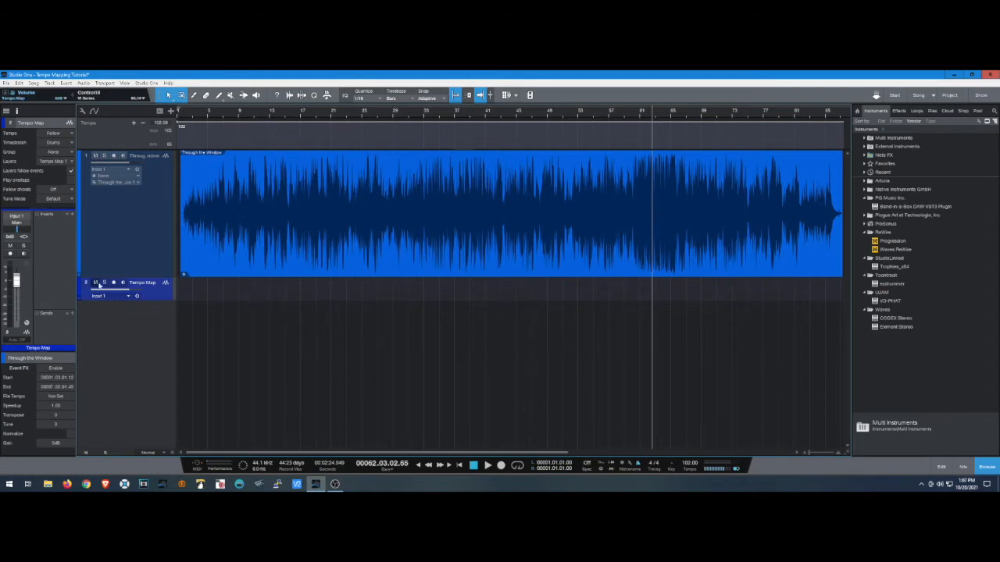
Step: Arm the Tempo Map track for recording, turn off its input monitoring, and make the track taller
left_click(113, 283)
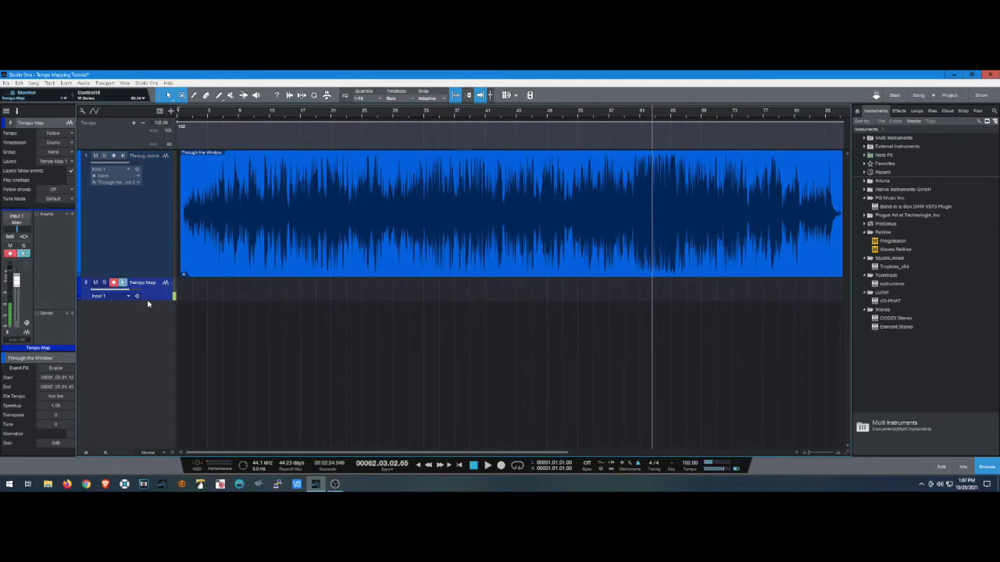
left_click(123, 283)
left_click_drag(159, 302, 160, 336)
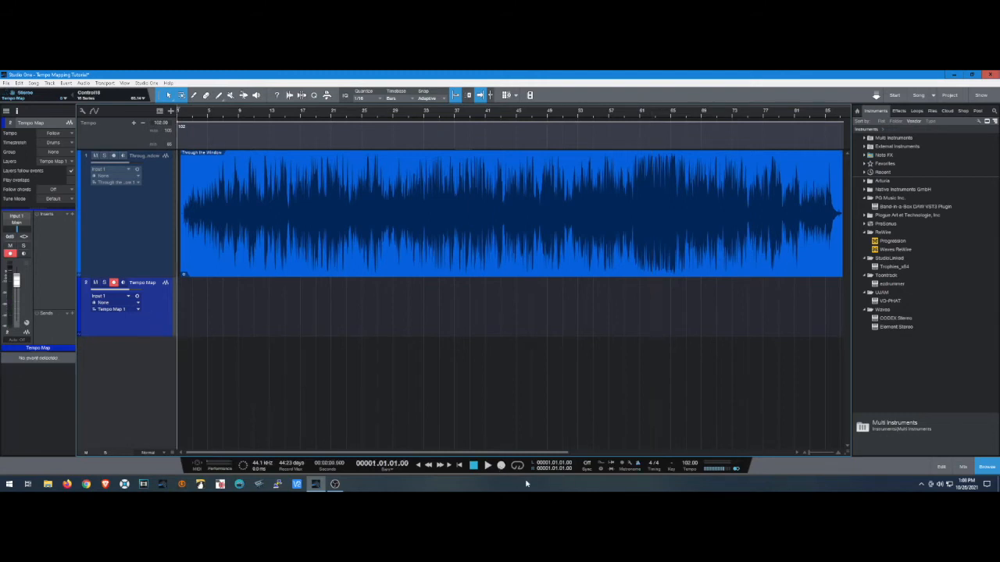
Step: Record taps along with the whole song on the Tempo Map track, stop after the song ends, and disarm the track
left_click(502, 466)
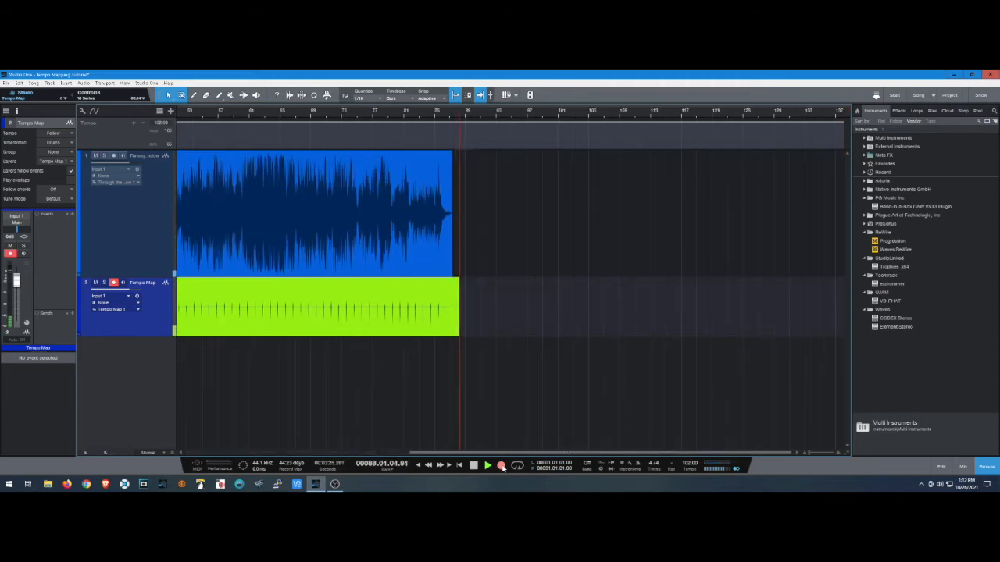
left_click(473, 465)
left_click(473, 466)
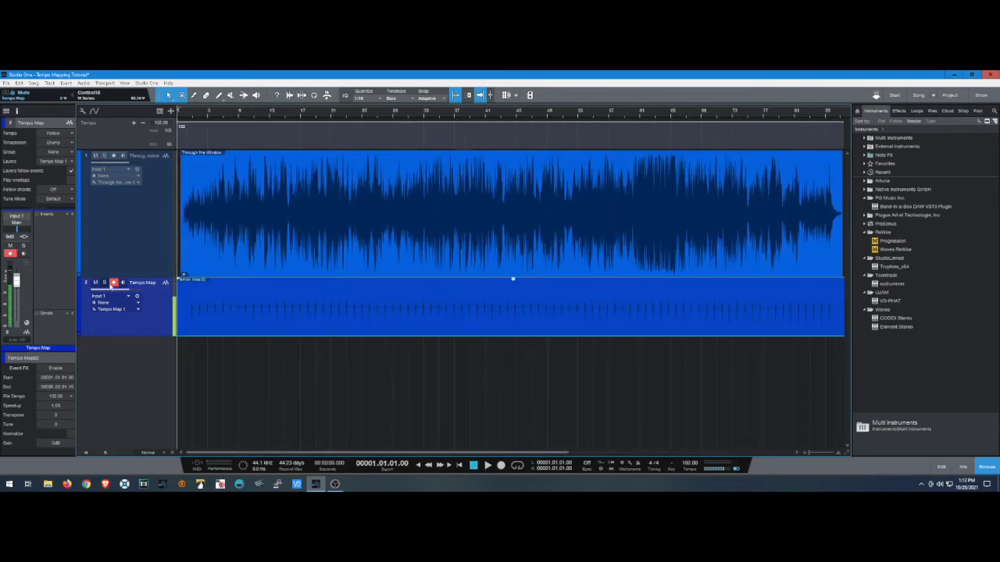
left_click(115, 283)
left_click_drag(137, 335, 143, 364)
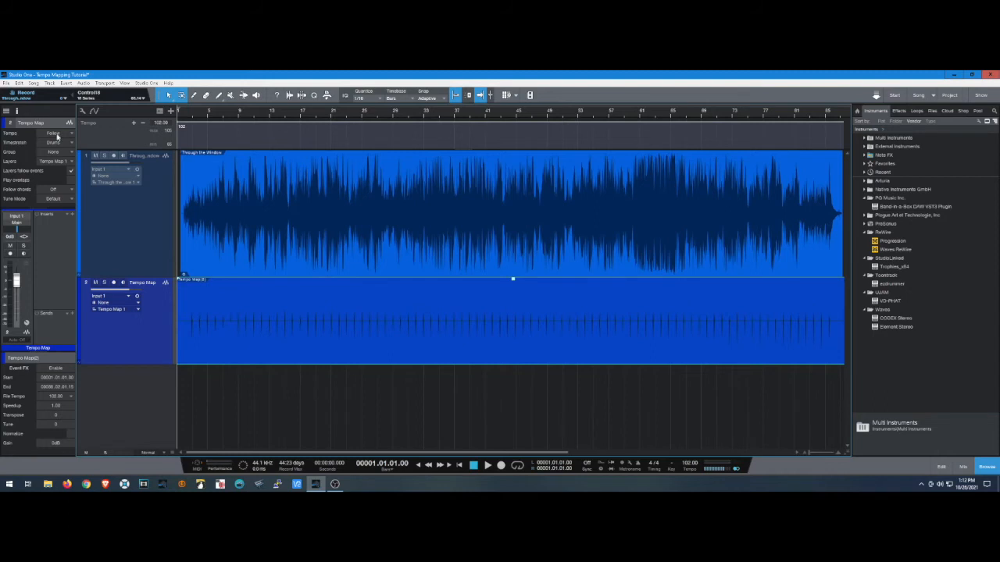
Step: Set the Tempo Map track's tempo mode to Don't Follow and its recorded event's file tempo to Not Set
left_click(59, 135)
left_click(65, 144)
left_click(71, 397)
left_click(84, 425)
Step: Move the Tempo Map track above the Through the Window track
left_click_drag(191, 117, 194, 139)
left_click_drag(226, 453, 215, 453)
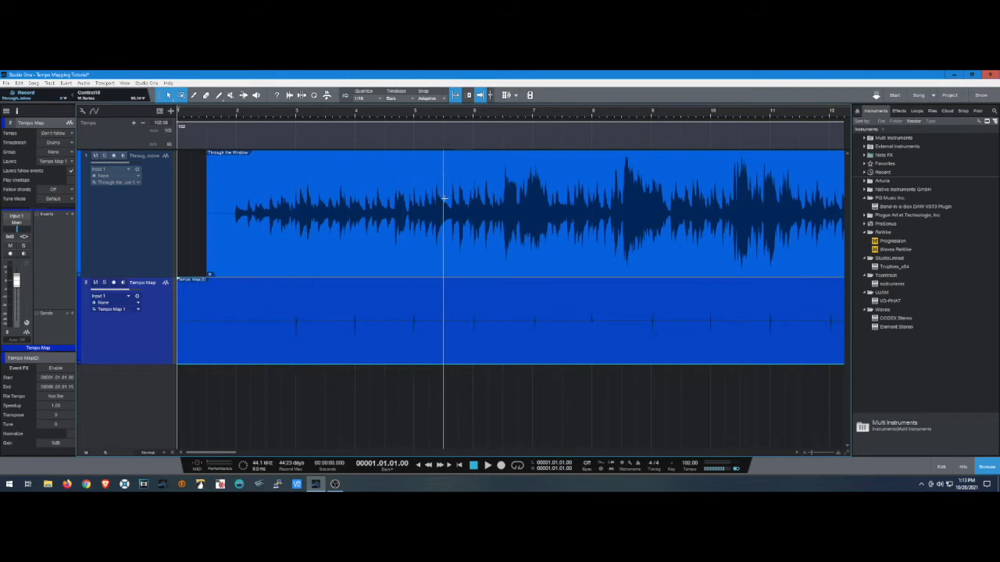
left_click_drag(145, 355, 139, 173)
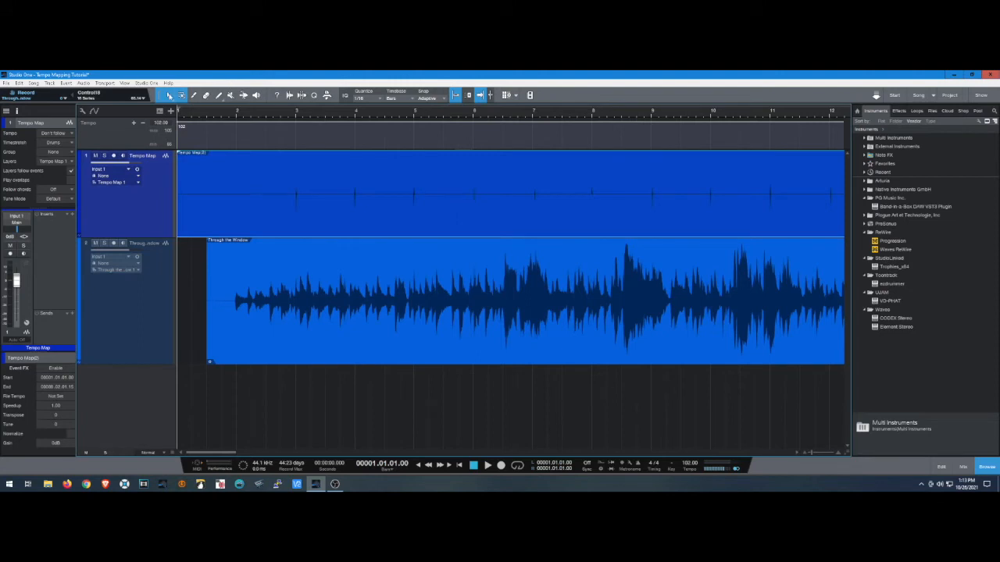
Step: Show the Audio Bend controls and analyze the Tempo Map event to detect the tap transients across the whole song
left_click(290, 95)
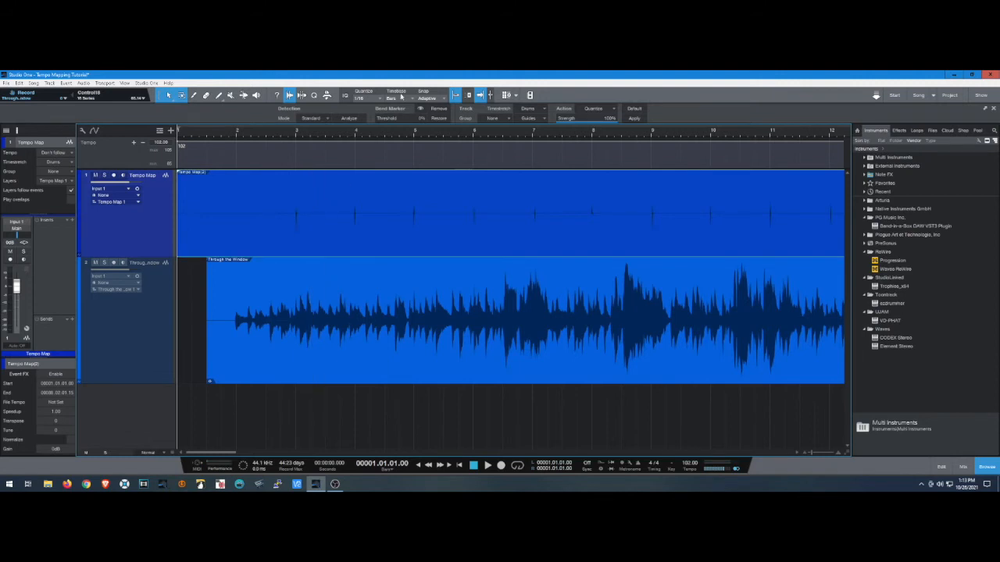
left_click(349, 119)
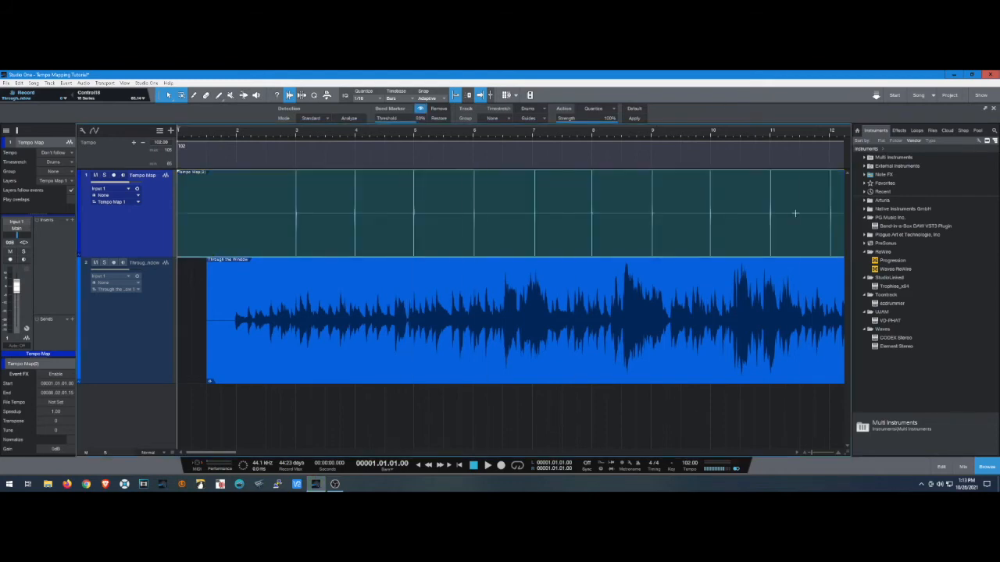
left_click_drag(566, 136, 565, 115)
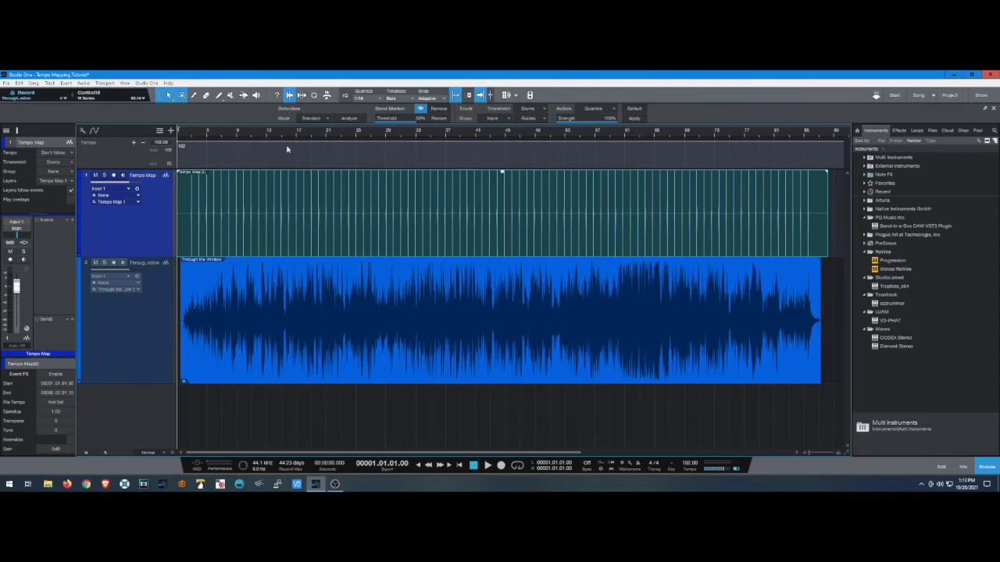
left_click_drag(231, 140, 229, 162)
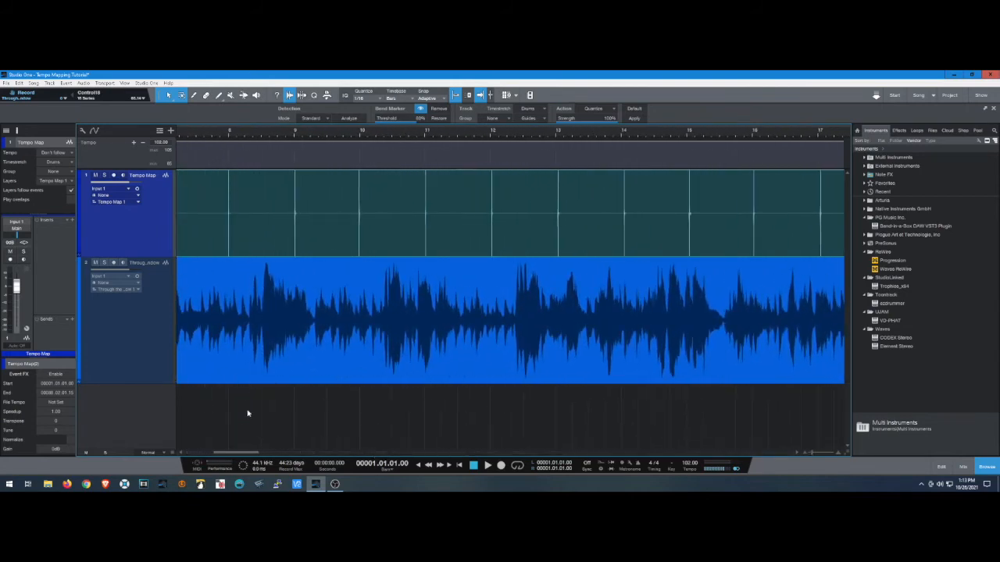
left_click_drag(234, 453, 200, 455)
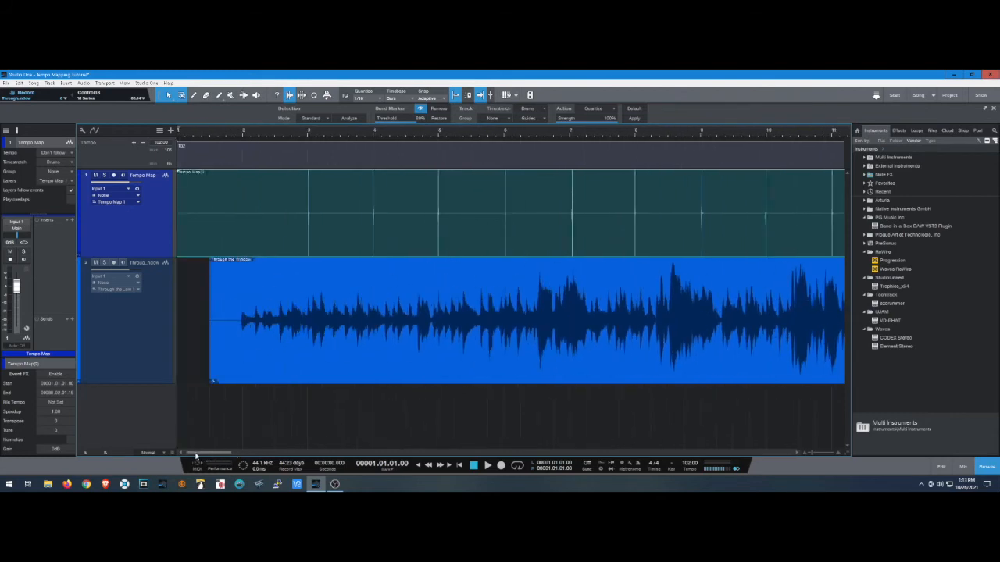
Step: Insert a tempo marker at bar 2, where the song's first note begins
left_click(289, 96)
left_click(244, 146)
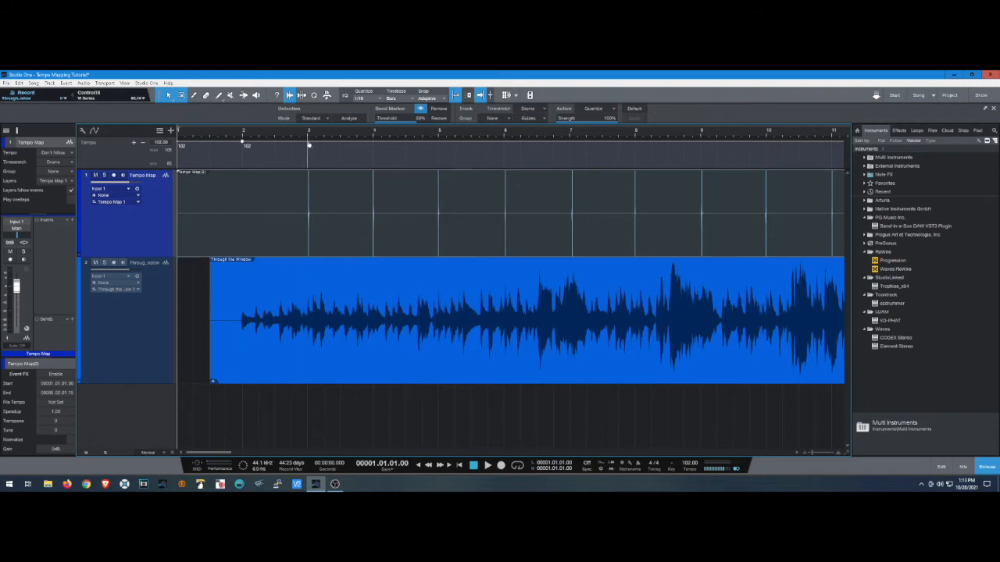
Step: Make the tempo track taller and set its maximum tempo to 150
scroll(307, 142, "up", 2)
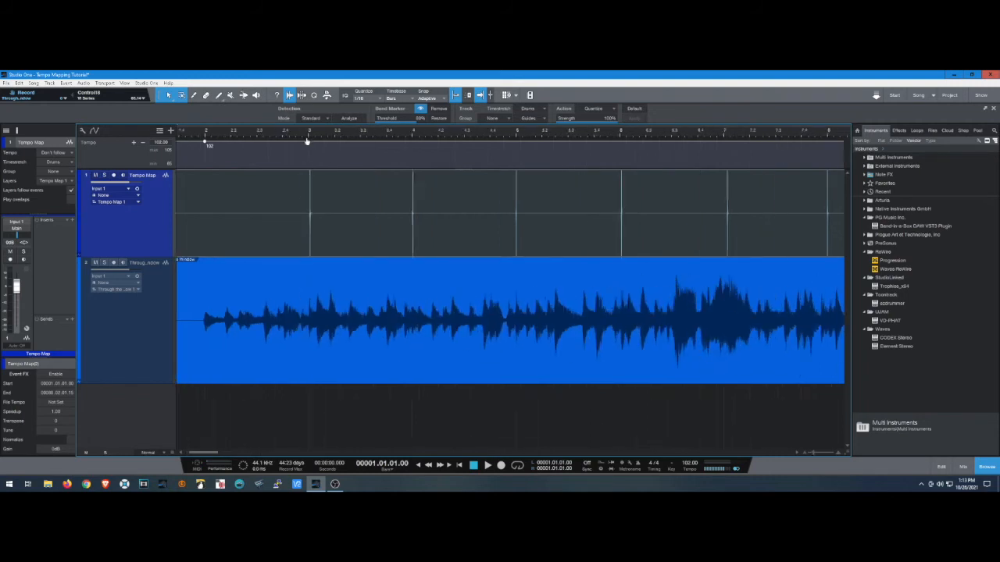
scroll(307, 149, "up", 4)
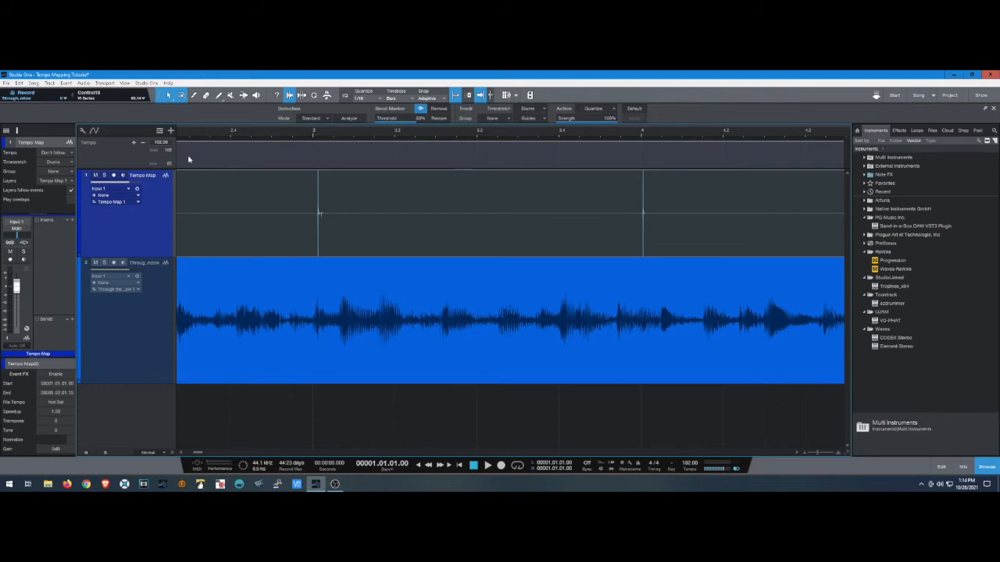
left_click_drag(152, 170, 158, 234)
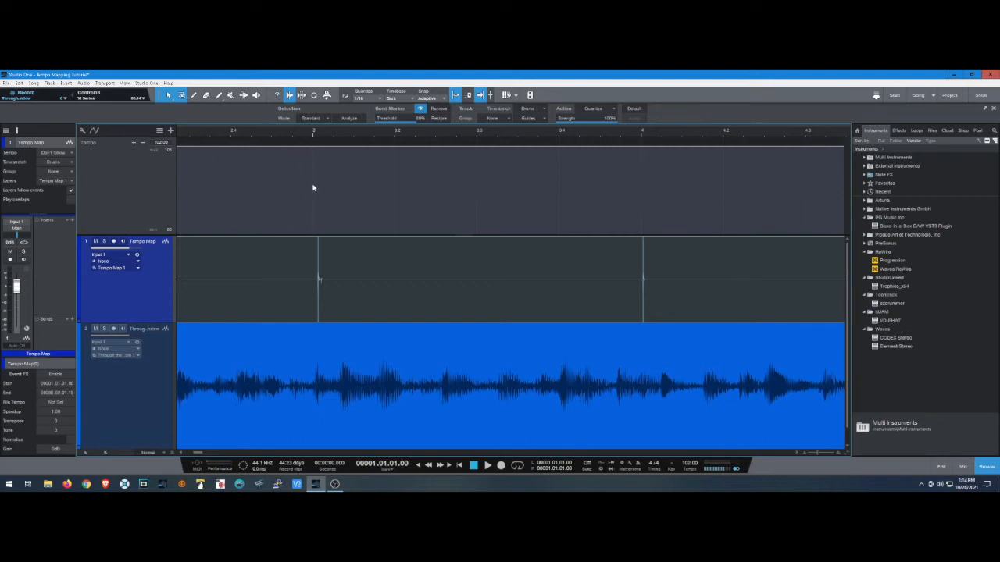
left_click(167, 149)
type("10")
key("Return")
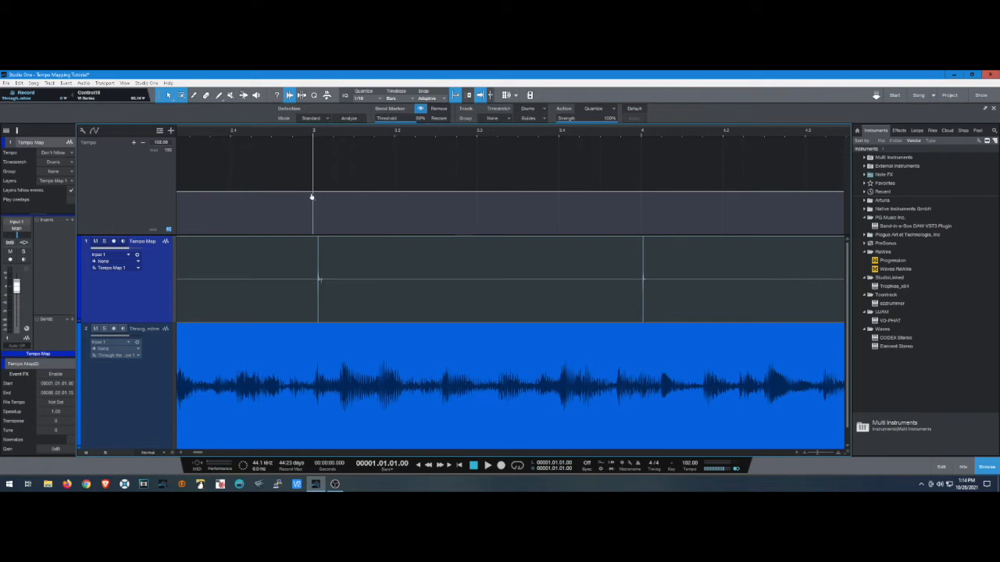
Step: Stretch the tempo grid on the tempo track so the starts of bars 3 to 6 line up with their tap transients
left_click(455, 96)
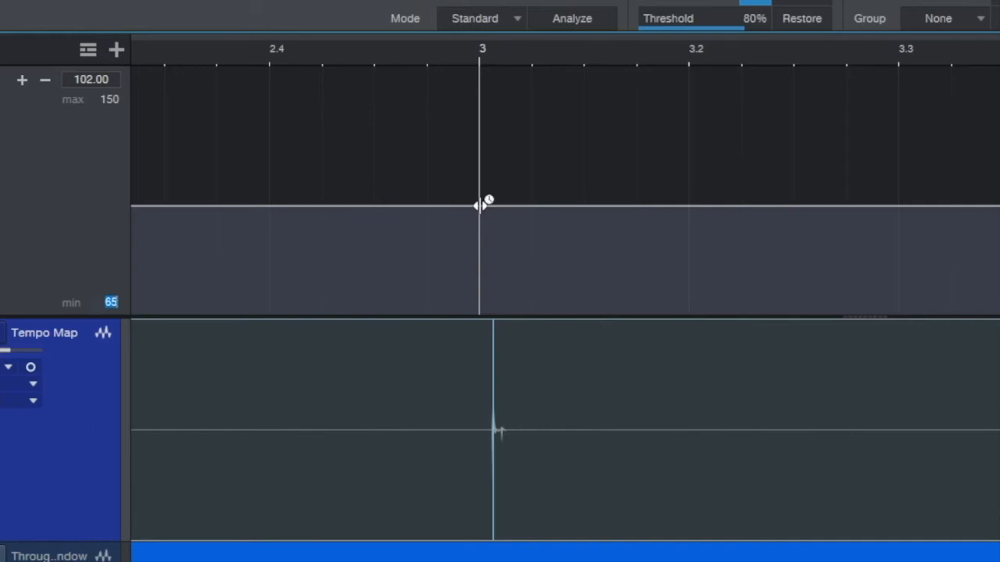
left_click_drag(482, 203, 494, 204)
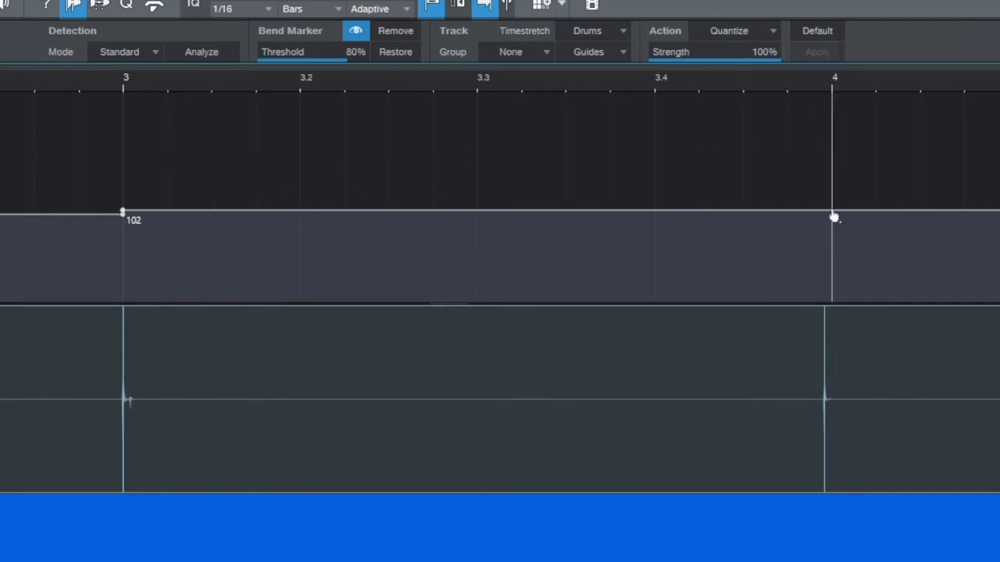
left_click_drag(835, 206, 829, 206)
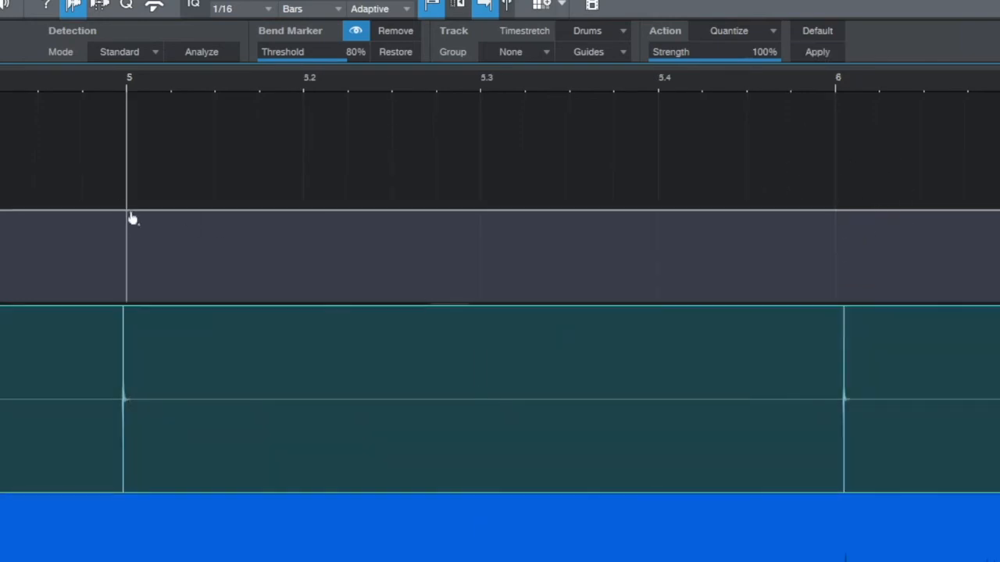
left_click(127, 208)
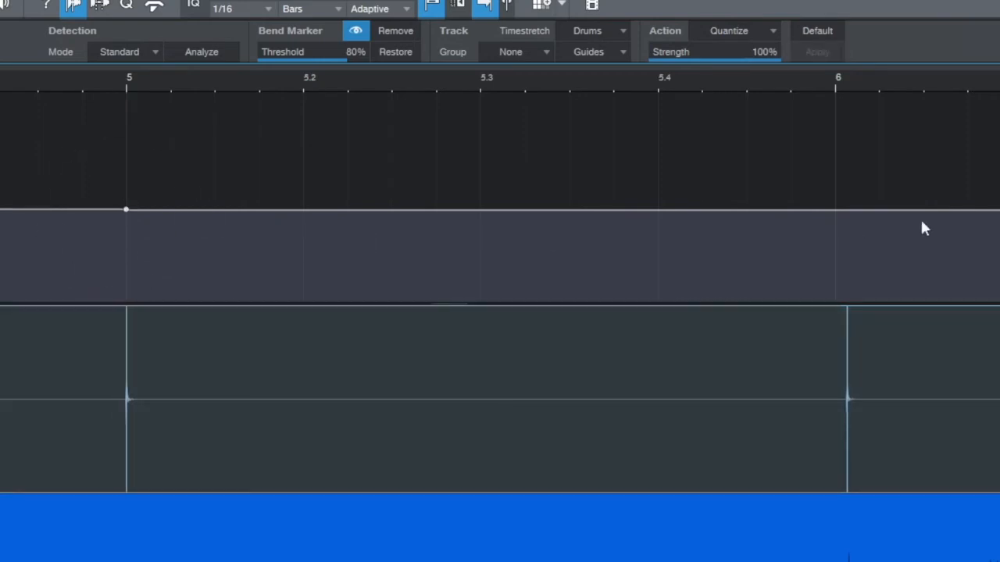
left_click_drag(844, 212, 849, 212)
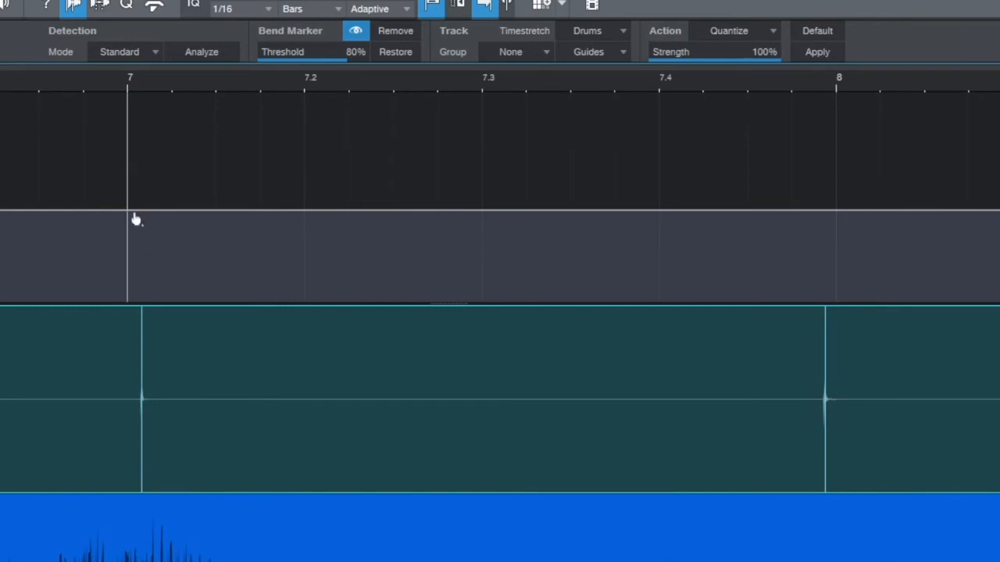
Step: Align the starts of bars 7 to 10 with their tap transients by adding scaled tempo markers
left_click(134, 207)
left_click_drag(134, 207, 137, 208)
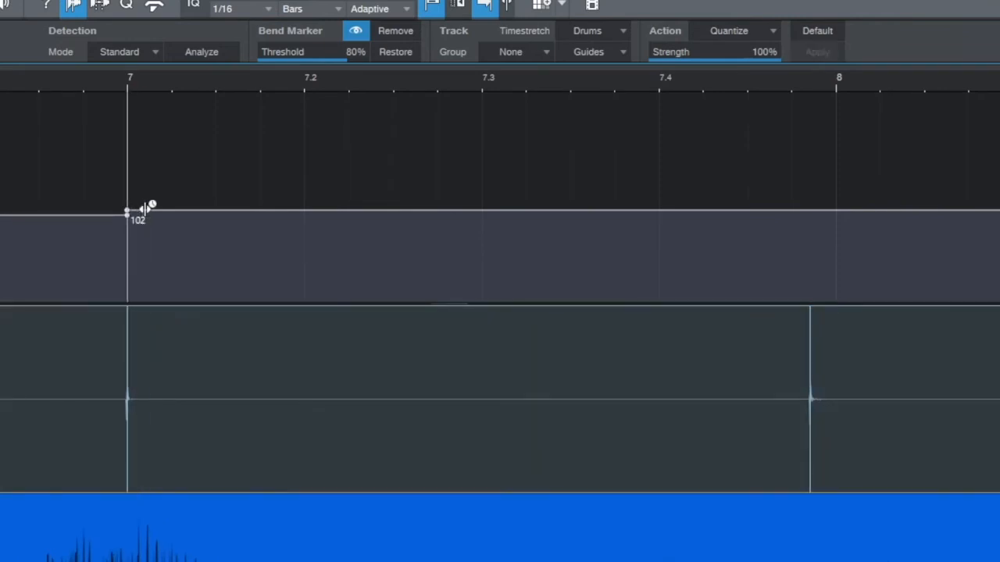
left_click_drag(839, 210, 810, 219)
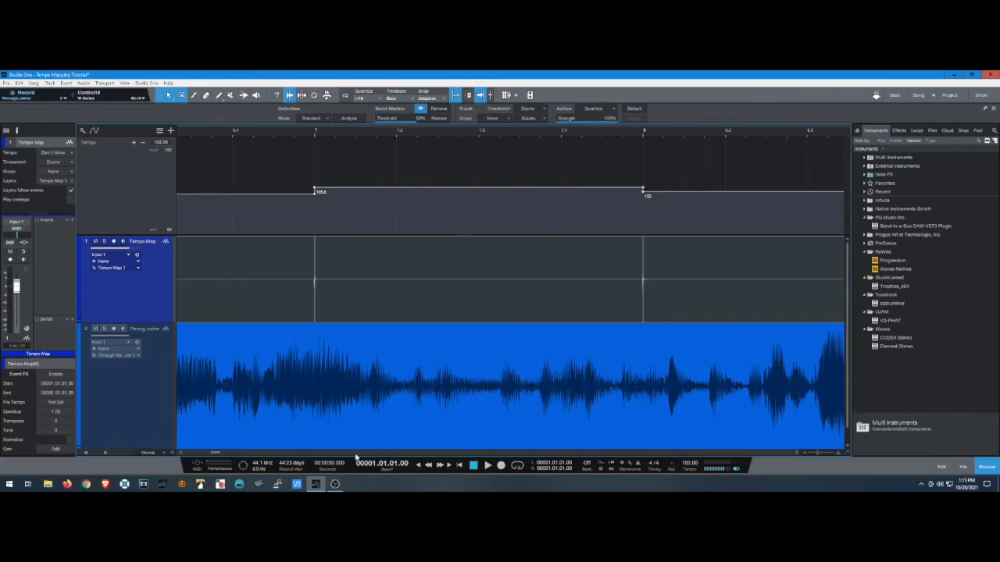
left_click(358, 454)
left_click(317, 190)
left_click_drag(318, 191, 313, 192)
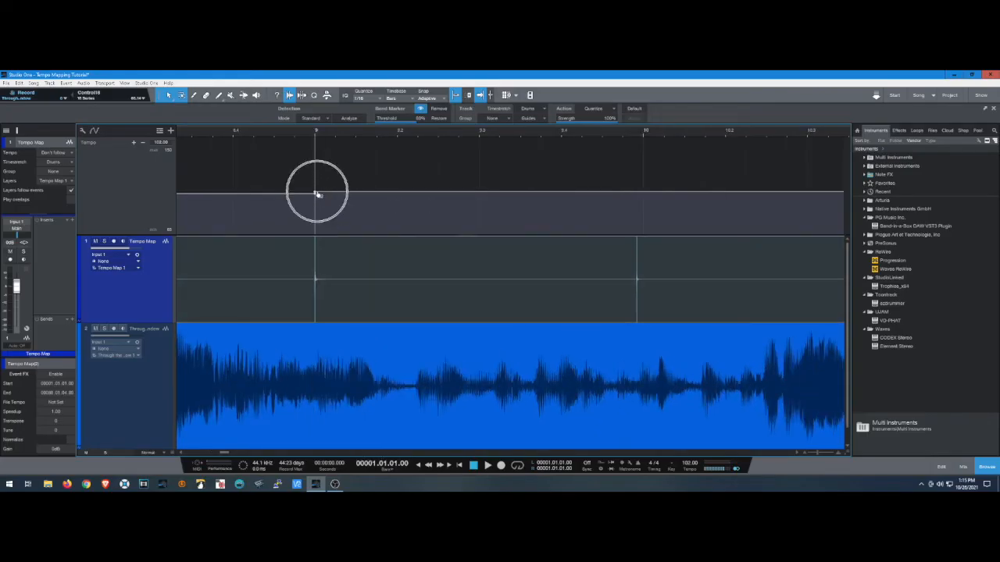
left_click(641, 192)
left_click_drag(642, 192, 645, 192)
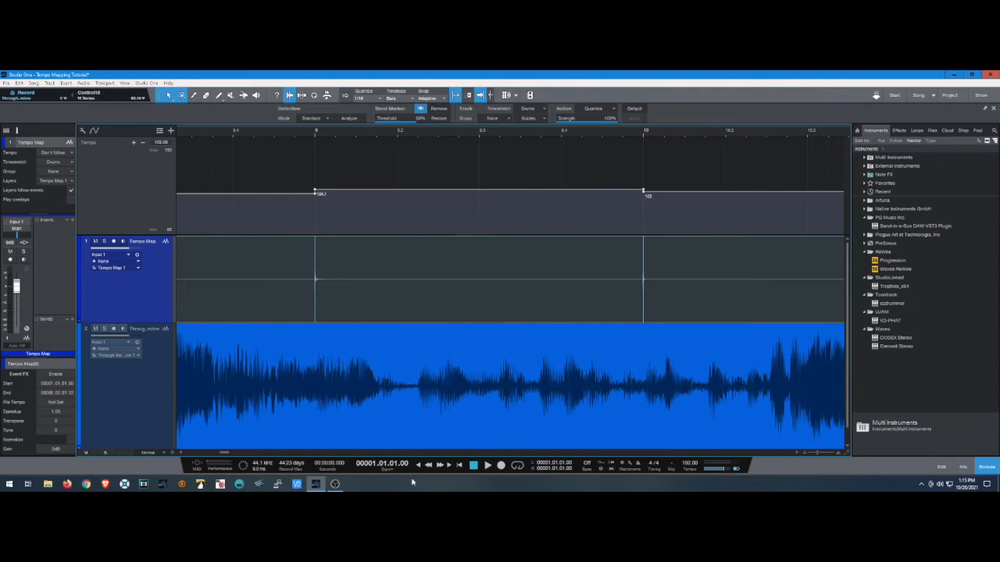
Step: Continue aligning the tempo grid to the taps bar by bar, scaling tempo markers at bars 11 to 15
scroll(404, 411, "right", 2)
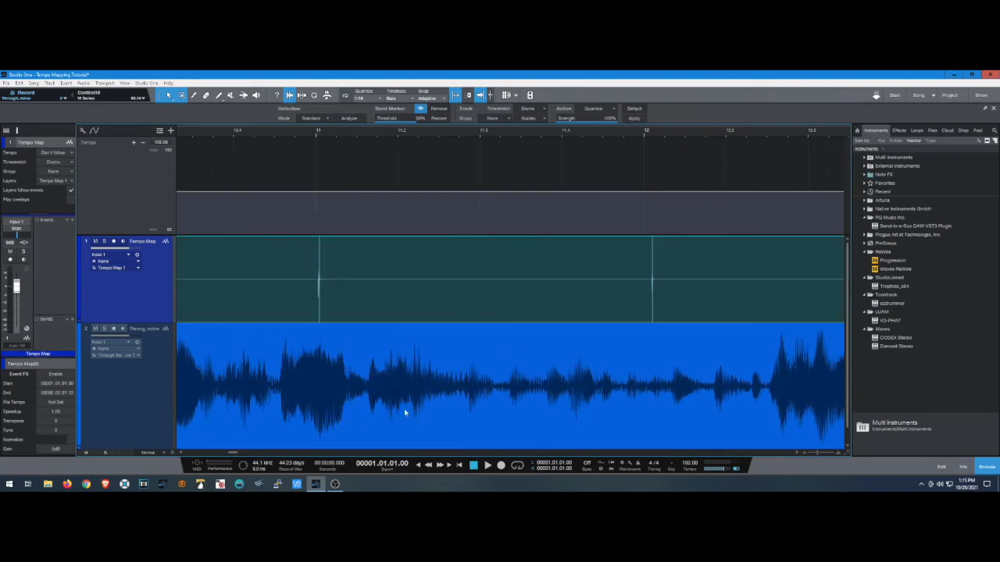
left_click(316, 192)
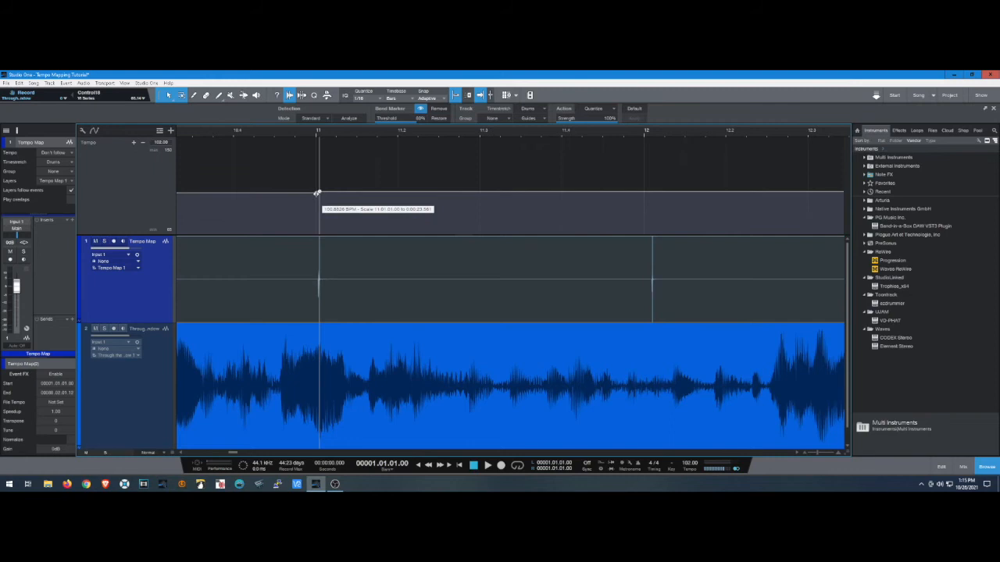
left_click(646, 190)
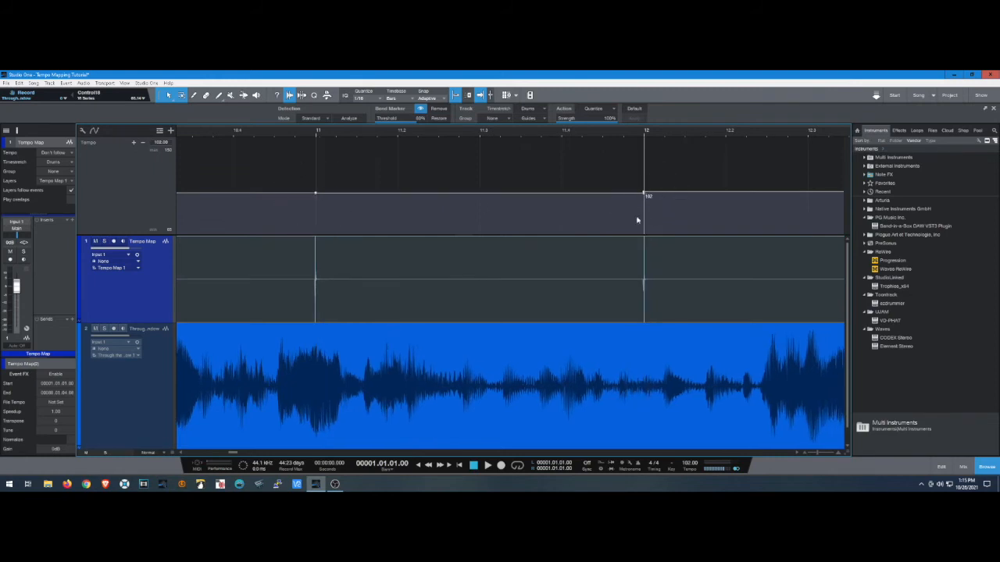
left_click(267, 449)
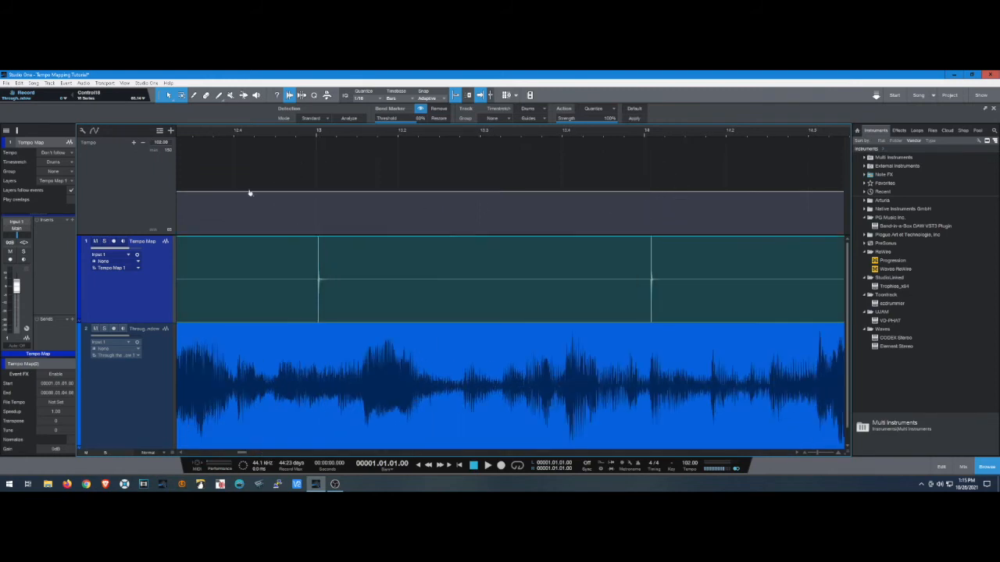
left_click(317, 192)
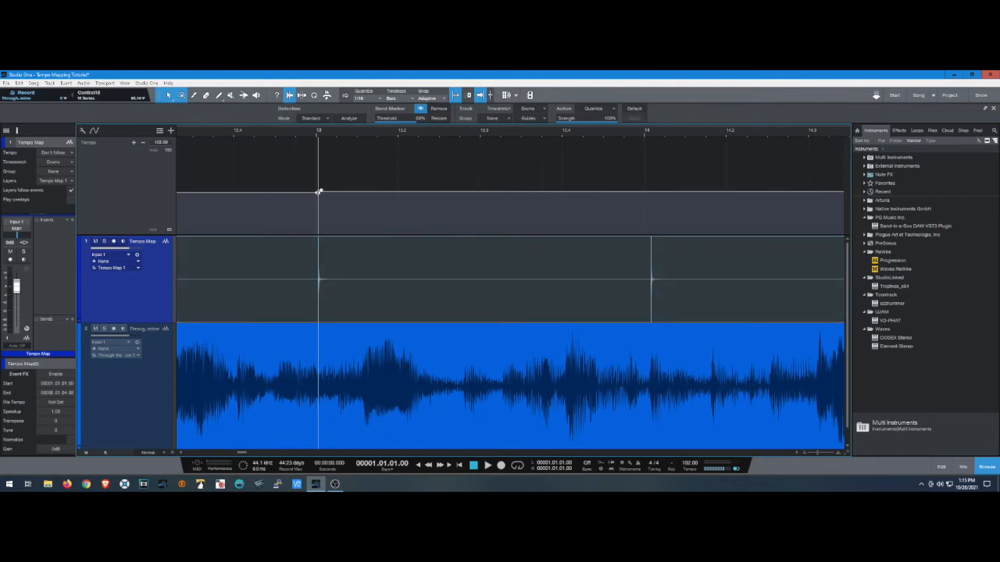
left_click(647, 192)
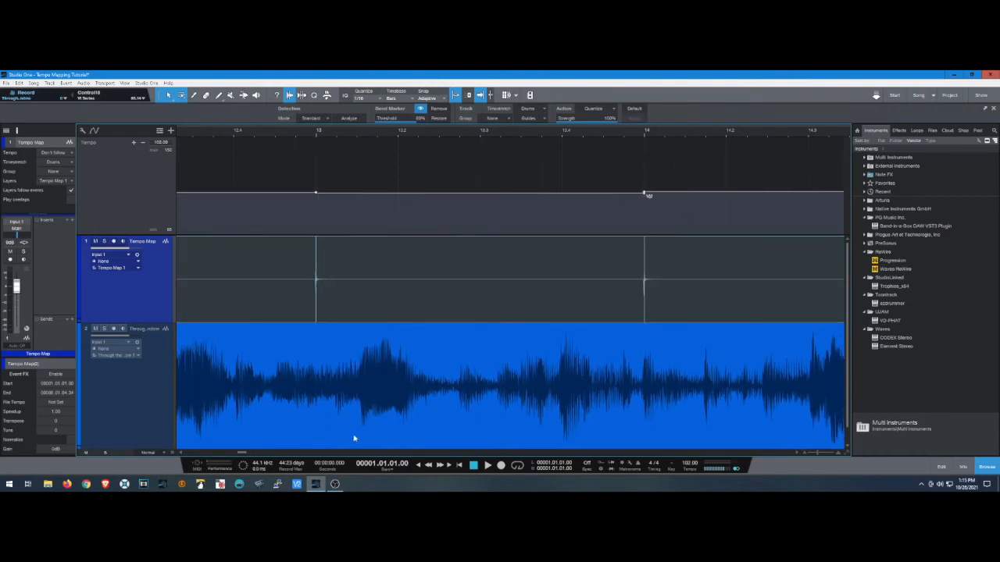
left_click(268, 450)
left_click(313, 194)
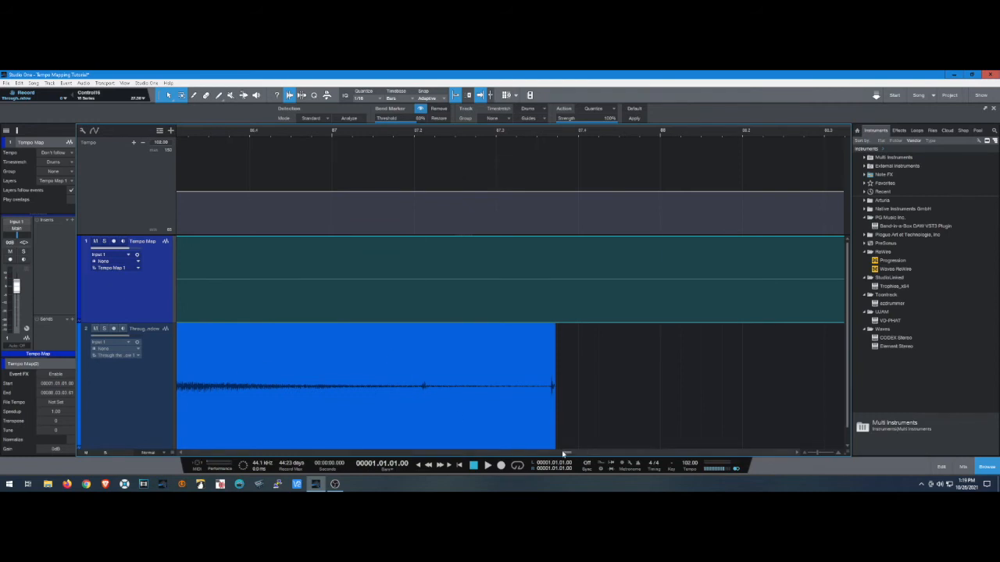
Step: Set the last tempo marker, at bar 86, to 99.3 BPM to match the preceding marker
left_click(560, 453)
left_click(571, 454)
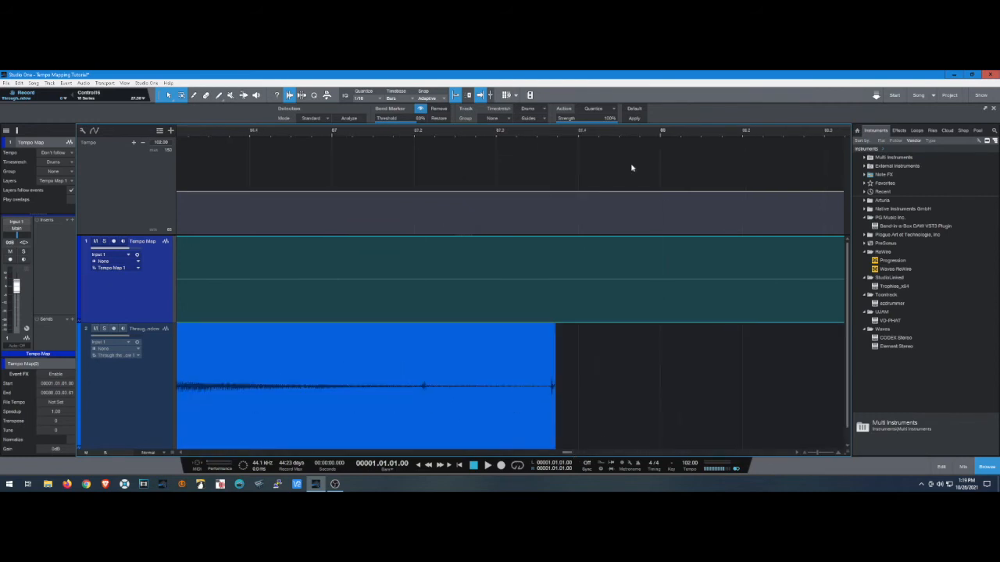
left_click(536, 457)
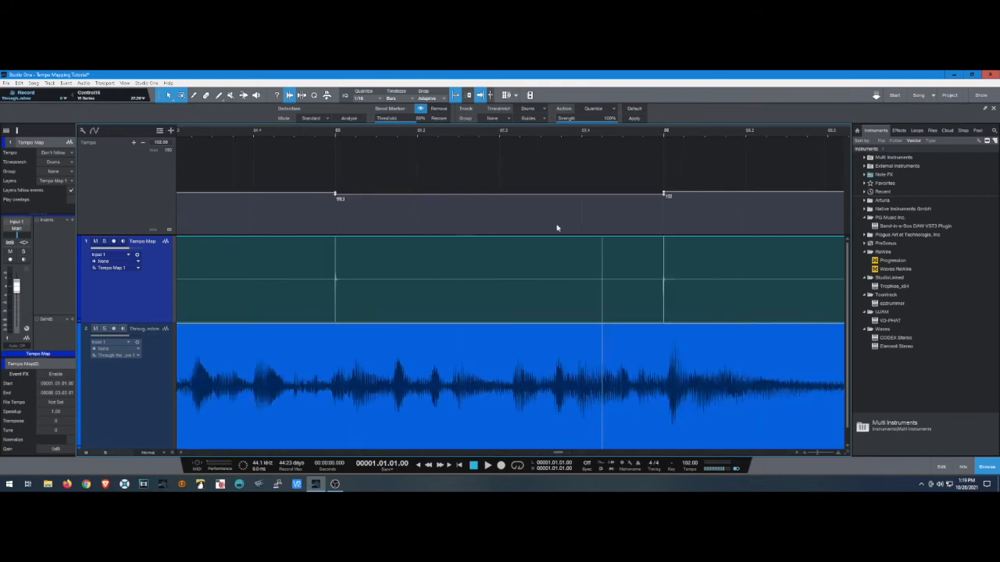
right_click(664, 195)
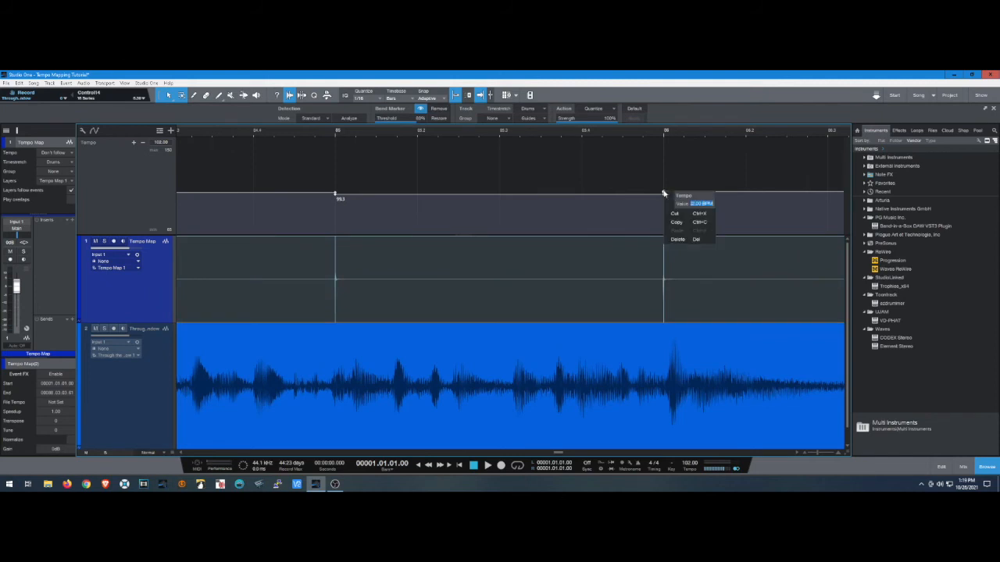
left_click(678, 239)
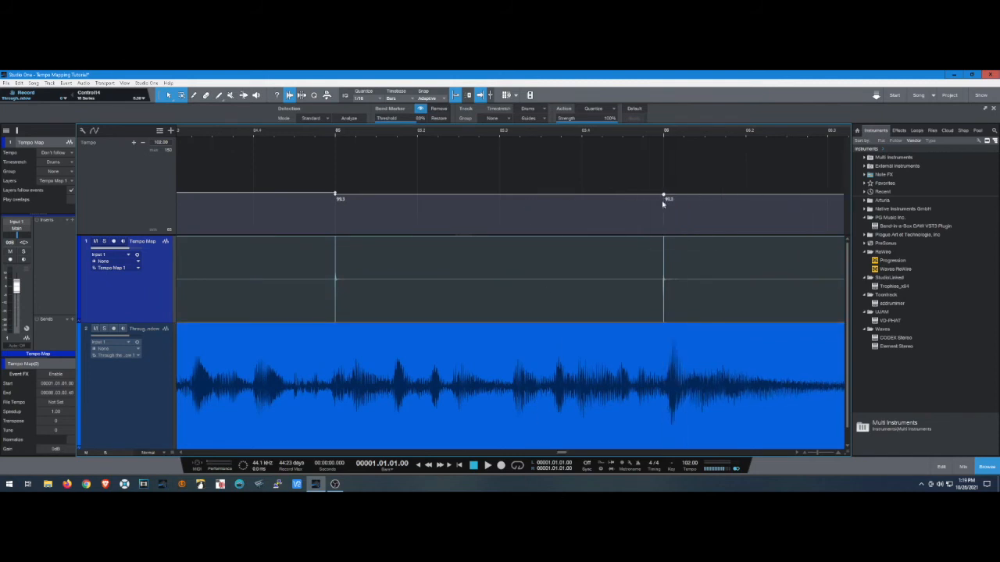
Step: Review the tempo map over the whole song and play it from bar 2 to check the timing
left_click_drag(561, 455, 528, 464)
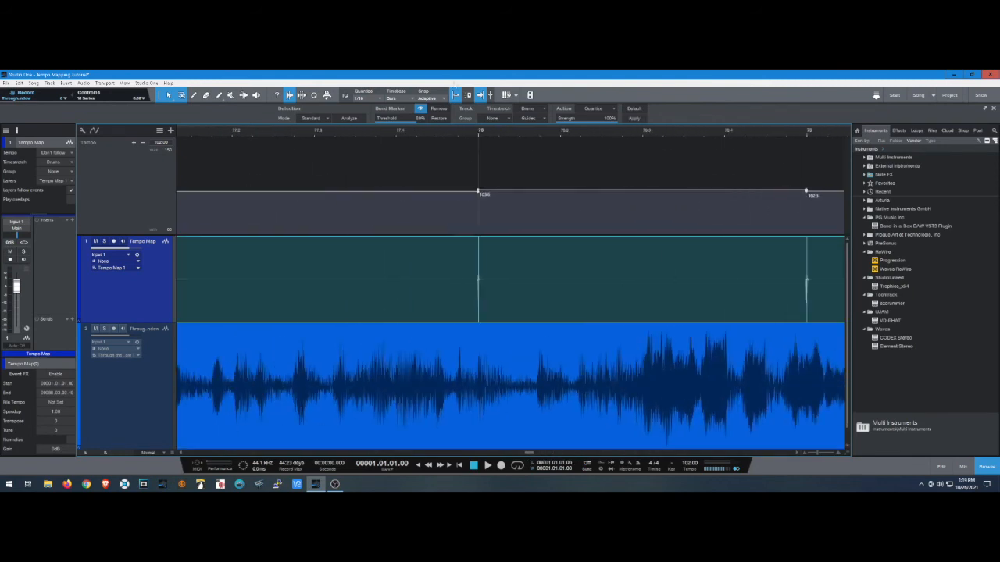
scroll(465, 135, "down", 6)
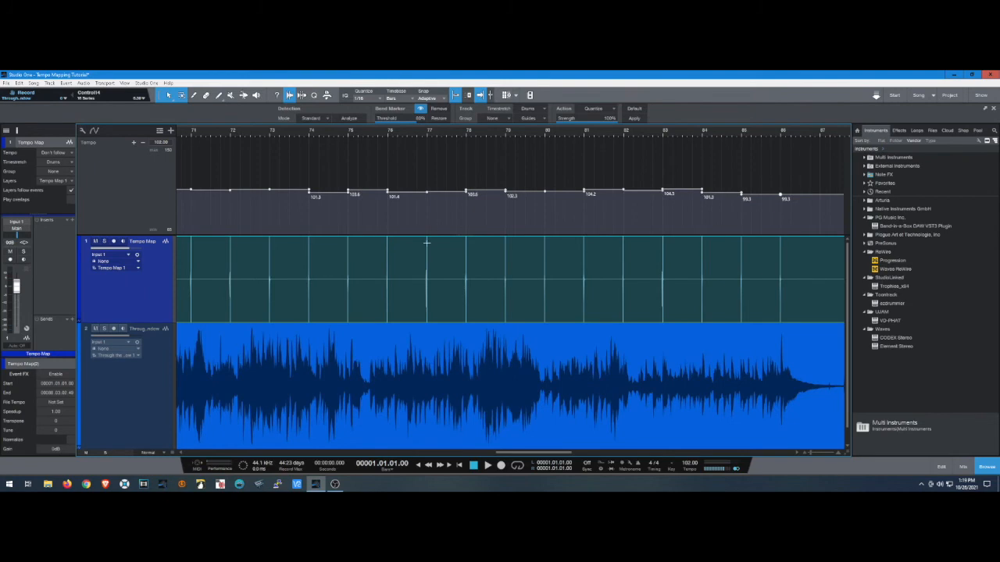
scroll(376, 132, "down", 8)
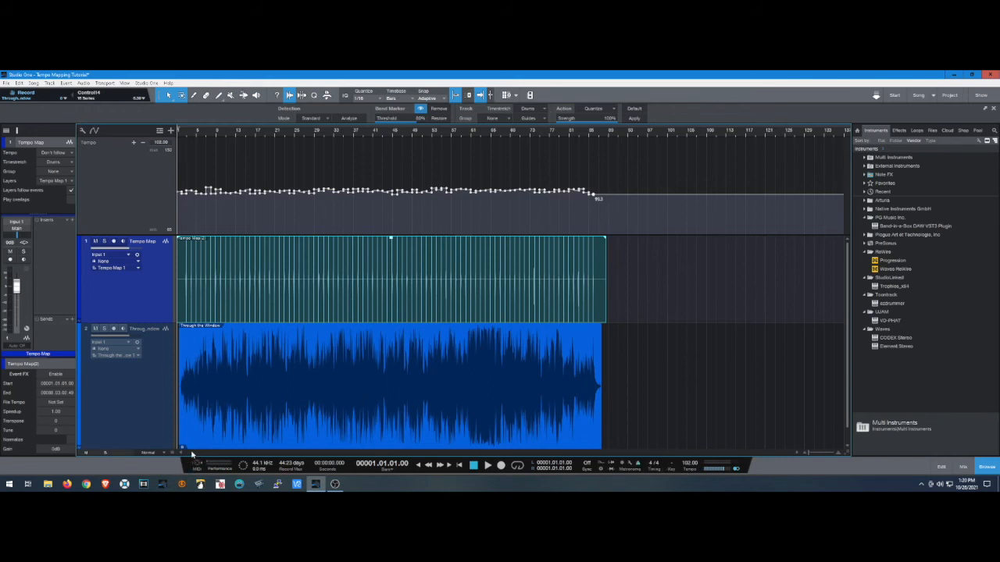
left_click(183, 131)
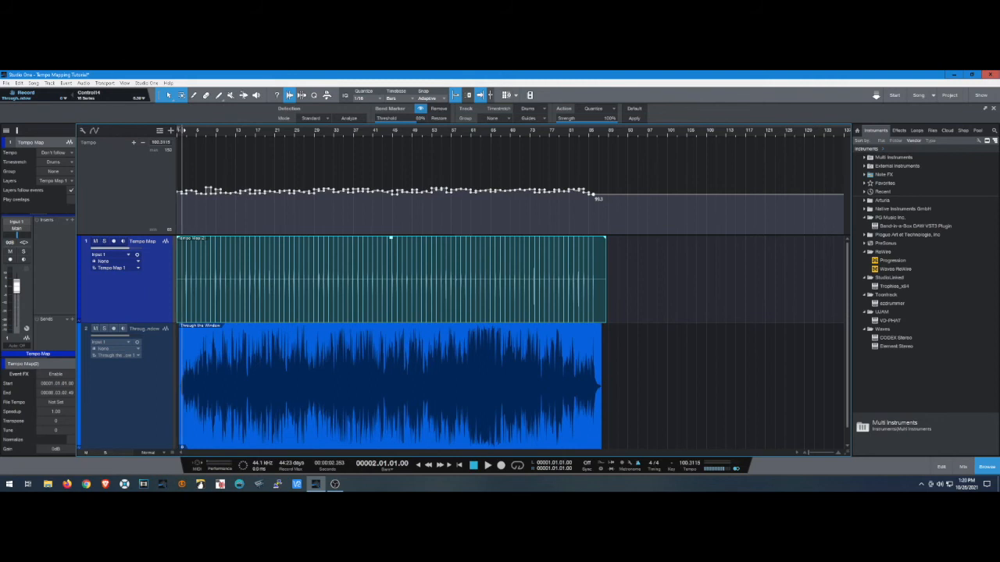
key("space")
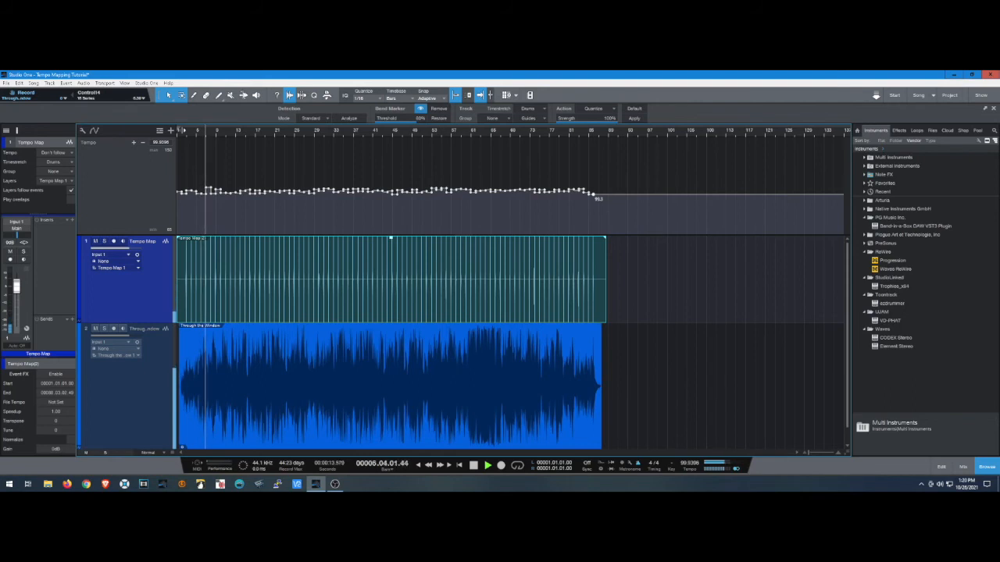
Step: Spot-check the playback timing at successive positions from around bar 20 to the song's ending, and stop playback
left_click(270, 134)
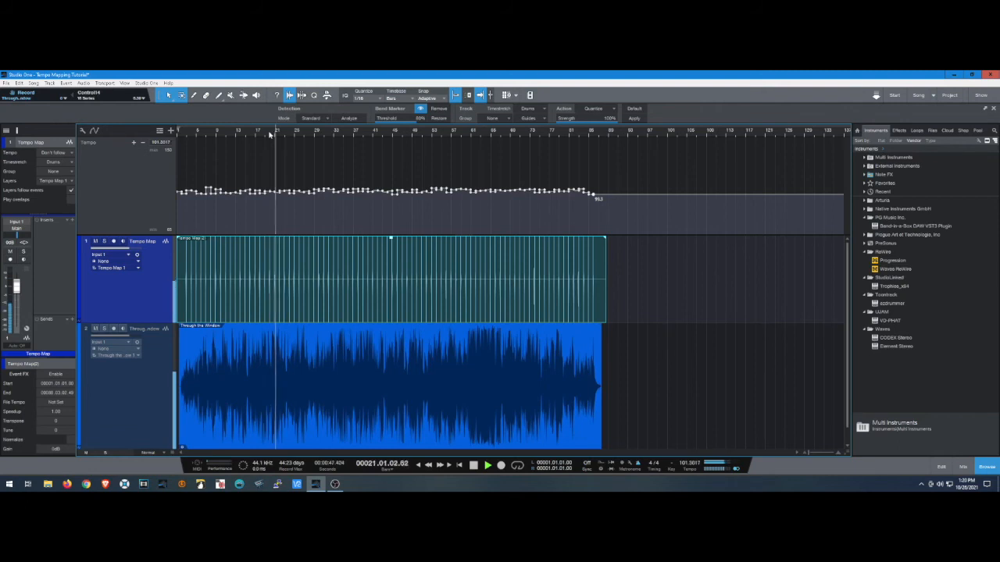
left_click(329, 134)
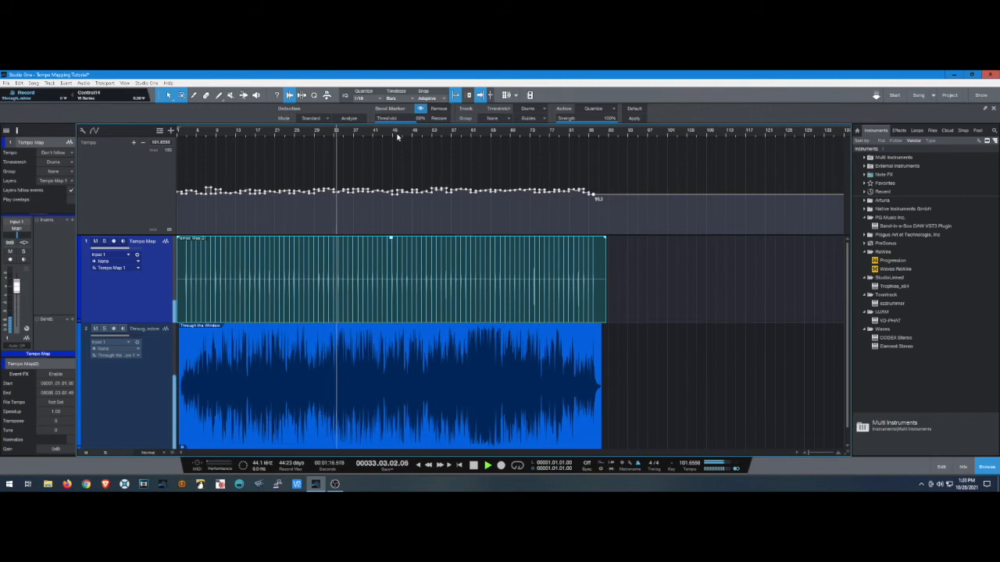
left_click(398, 135)
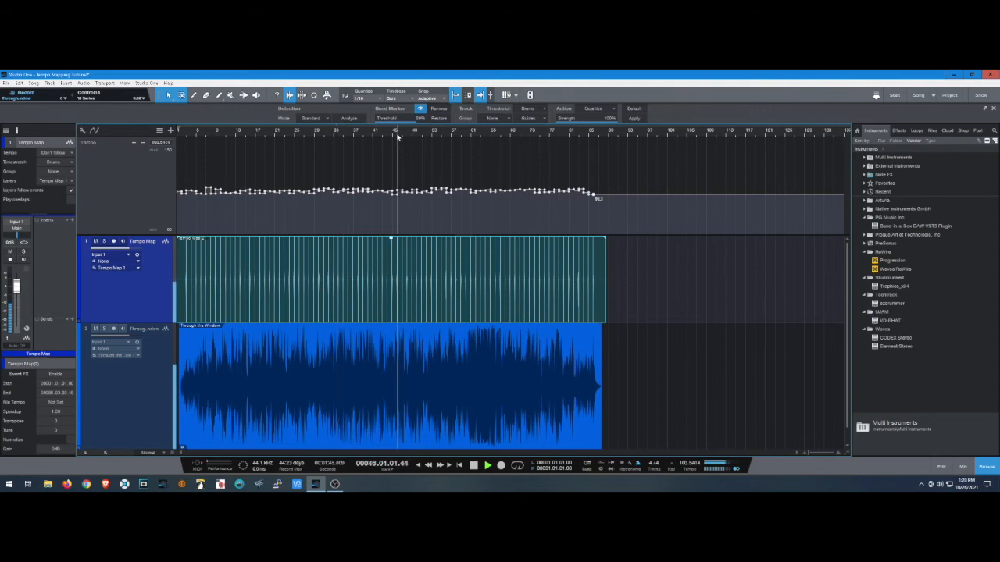
left_click(476, 136)
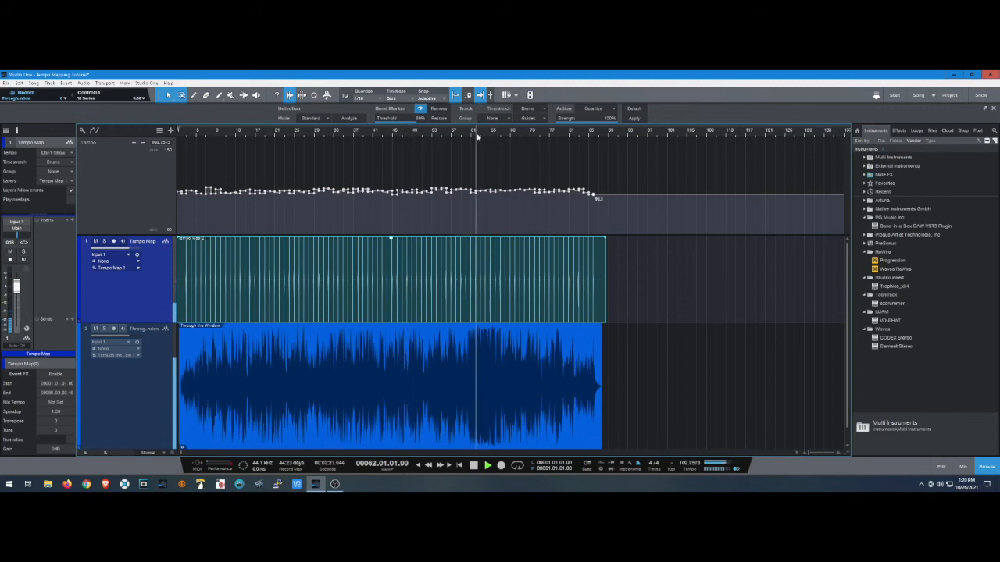
left_click(525, 135)
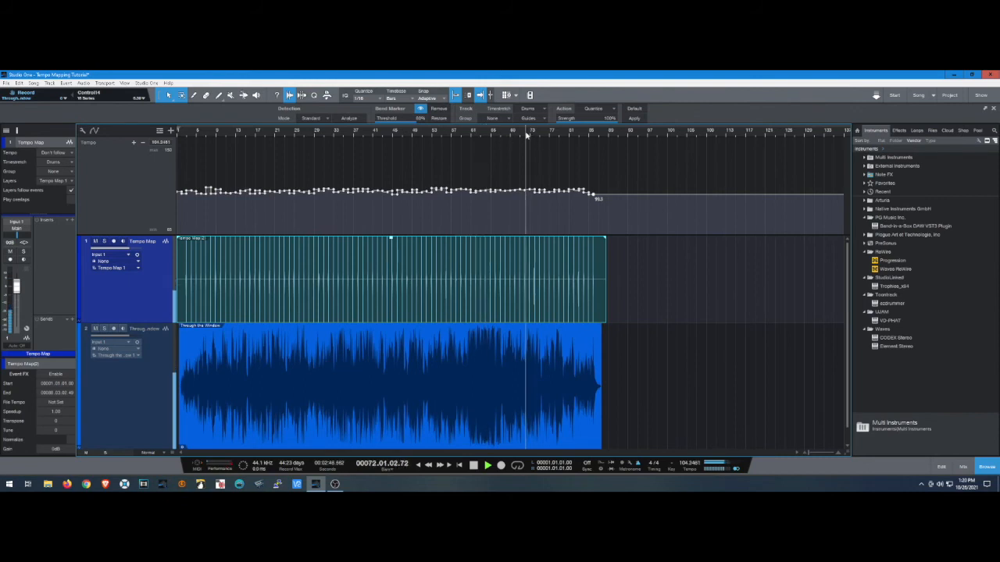
left_click(570, 135)
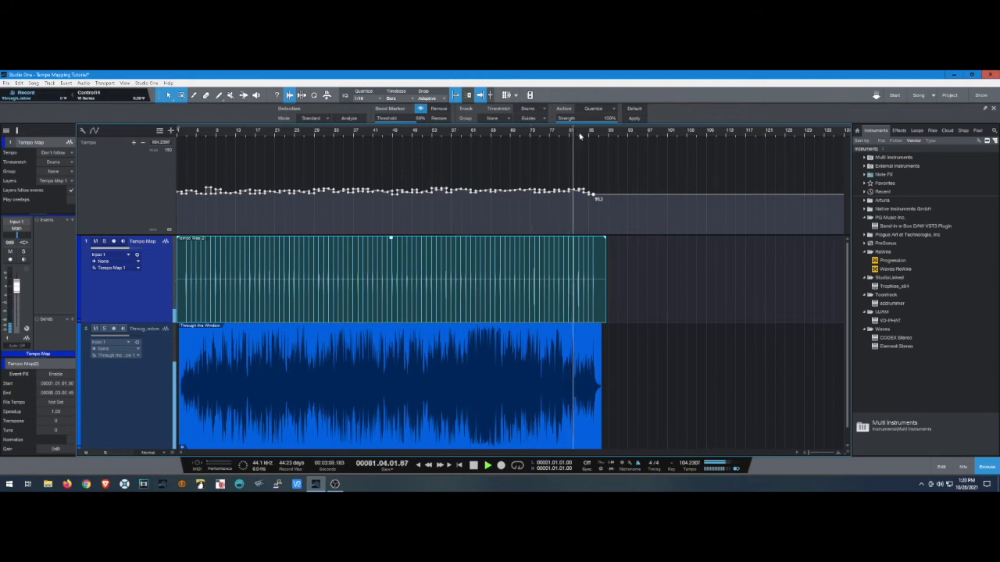
left_click(578, 136)
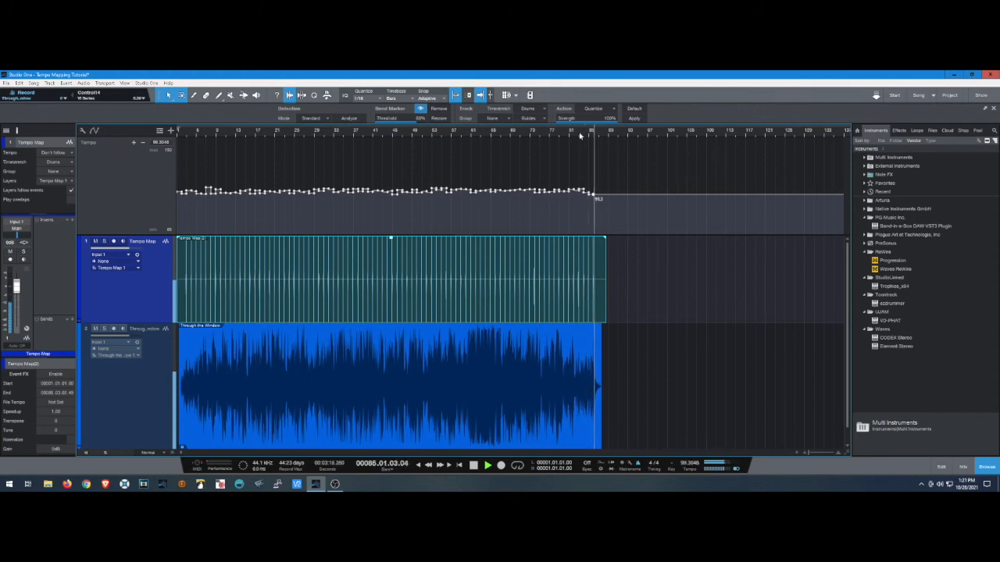
key("space")
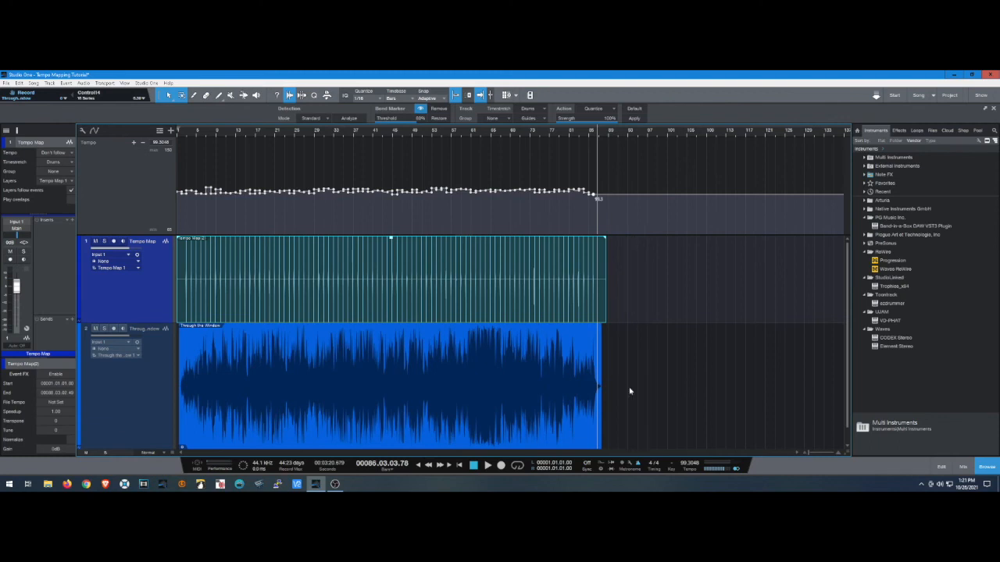
Step: Select the Tempo Map and Through the Window events, reduce the track height to Medium, and bounce both selected events
left_click_drag(630, 390, 181, 322)
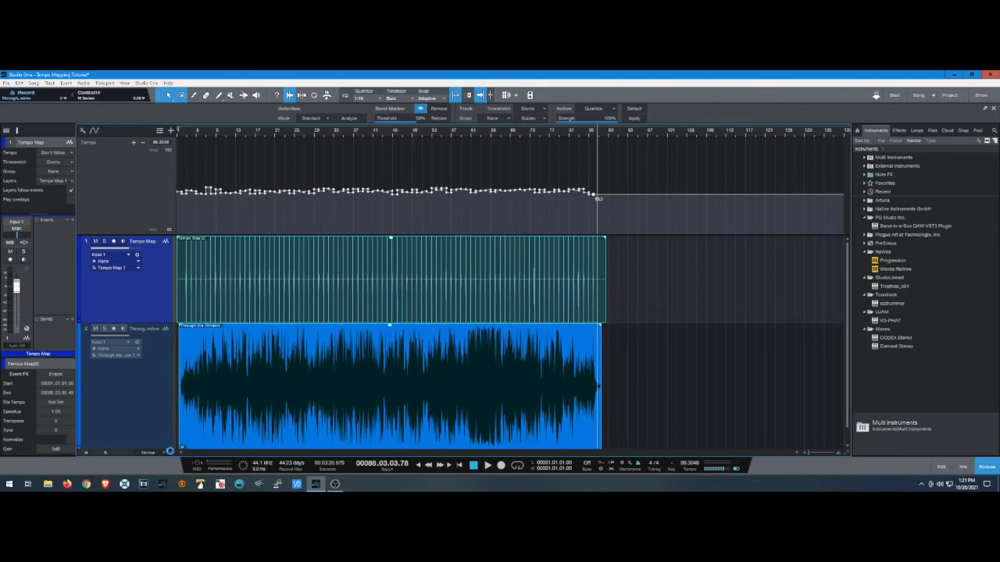
mouse_move(172, 438)
left_mouse_down()
mouse_move(171, 414)
mouse_move(170, 427)
left_mouse_up()
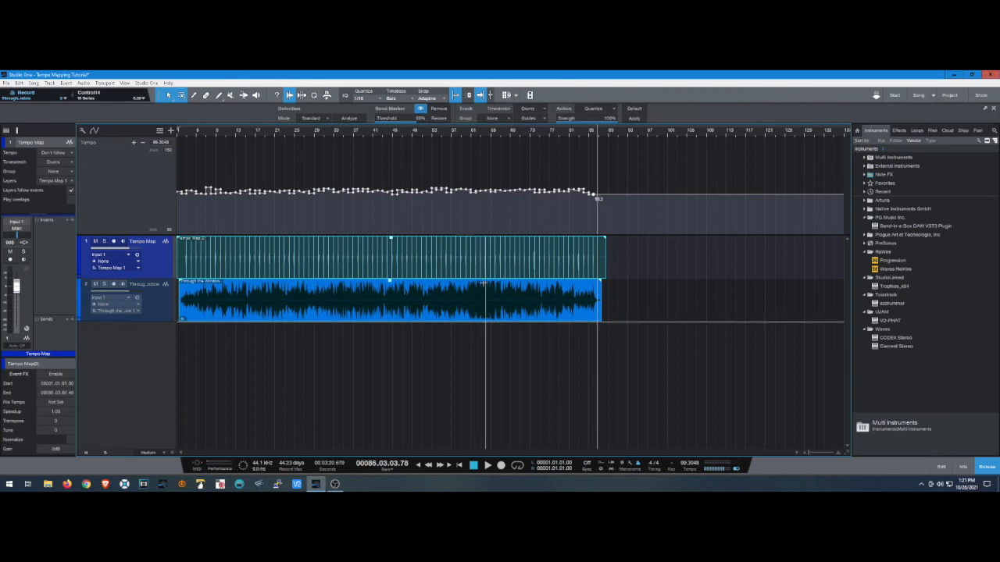
key("ctrl+b")
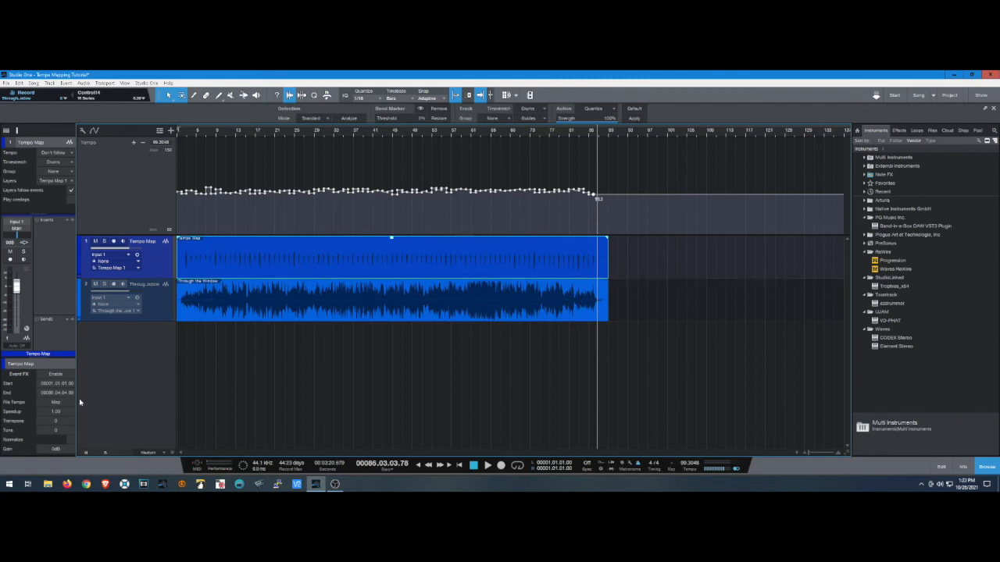
Step: Set the Through the Window track's tempo mode to Timestretch and mute the Tempo Map track
left_click(178, 311)
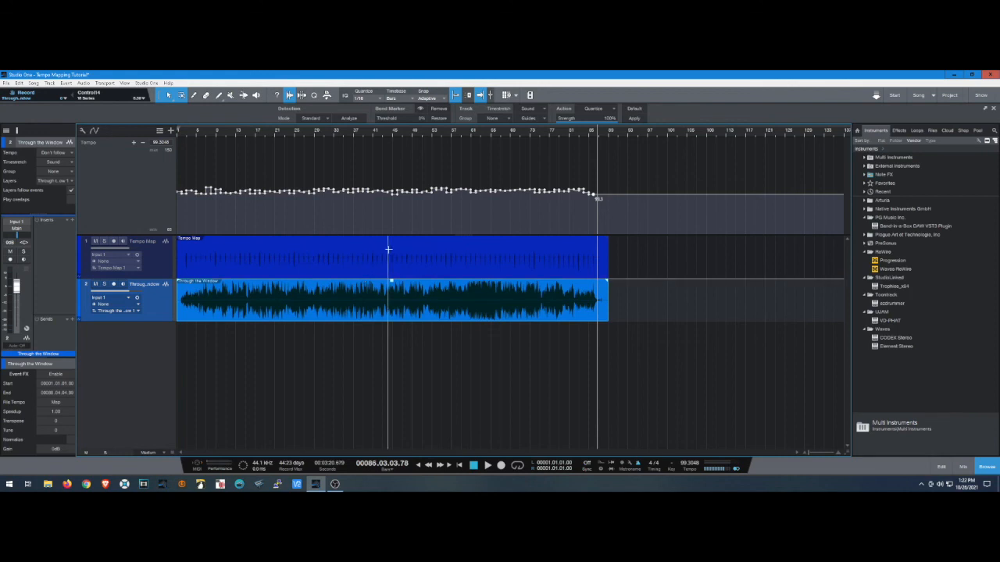
left_click(161, 259)
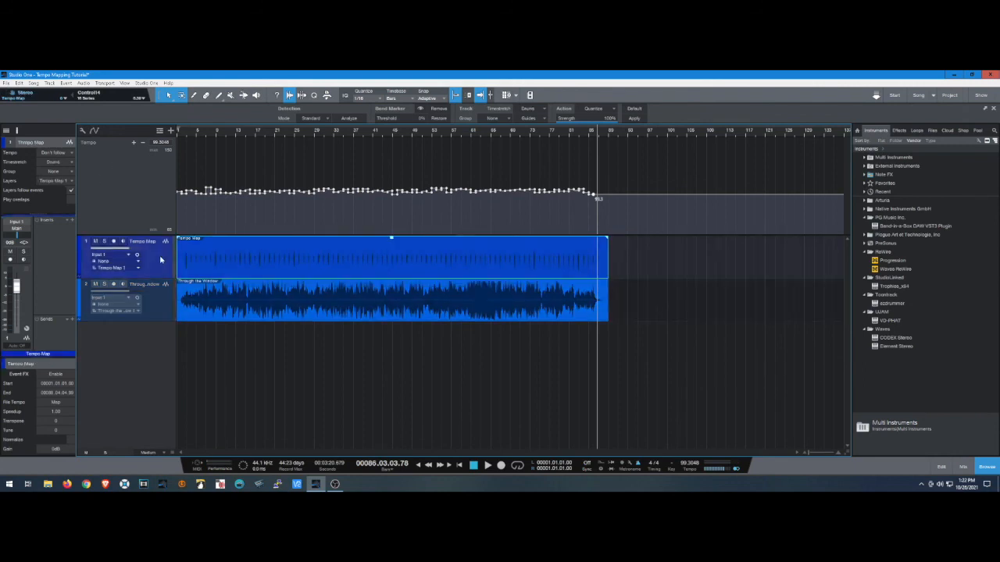
left_click(155, 312)
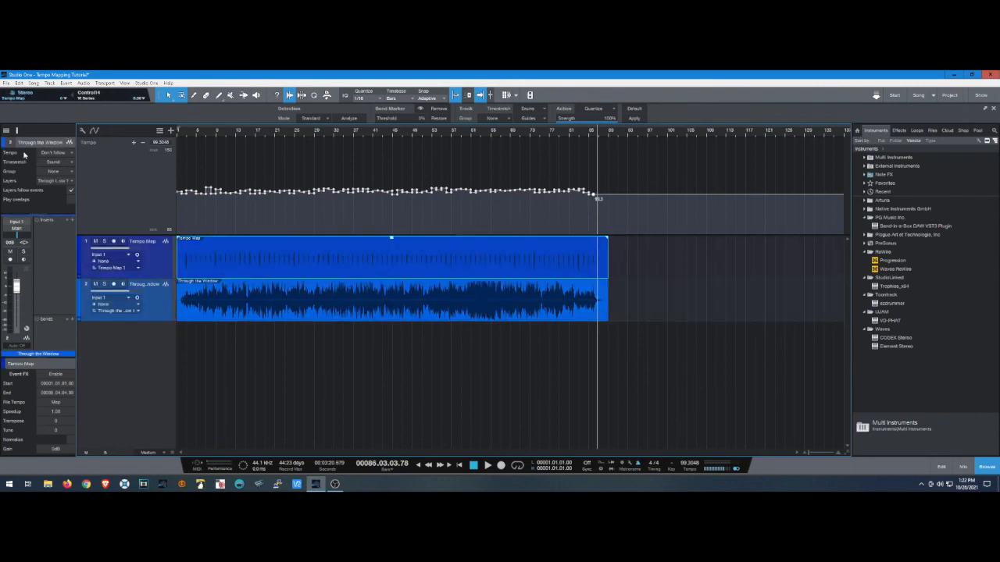
left_click(71, 155)
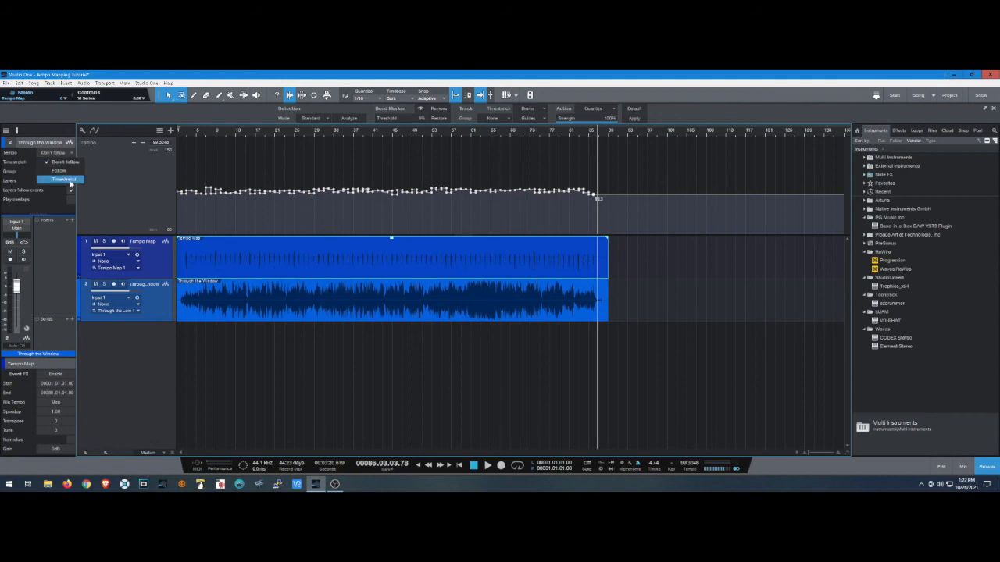
left_click(71, 181)
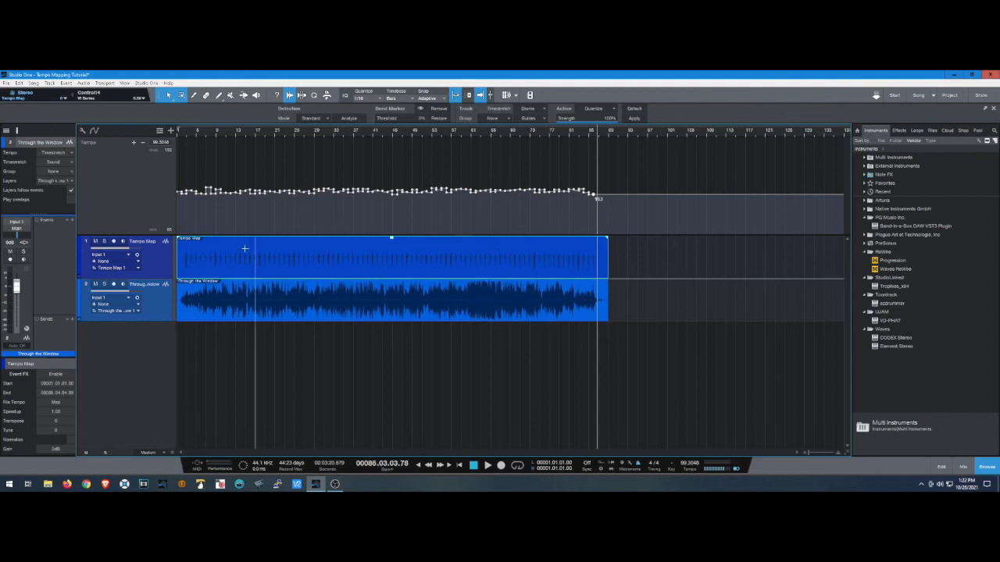
left_click(213, 263)
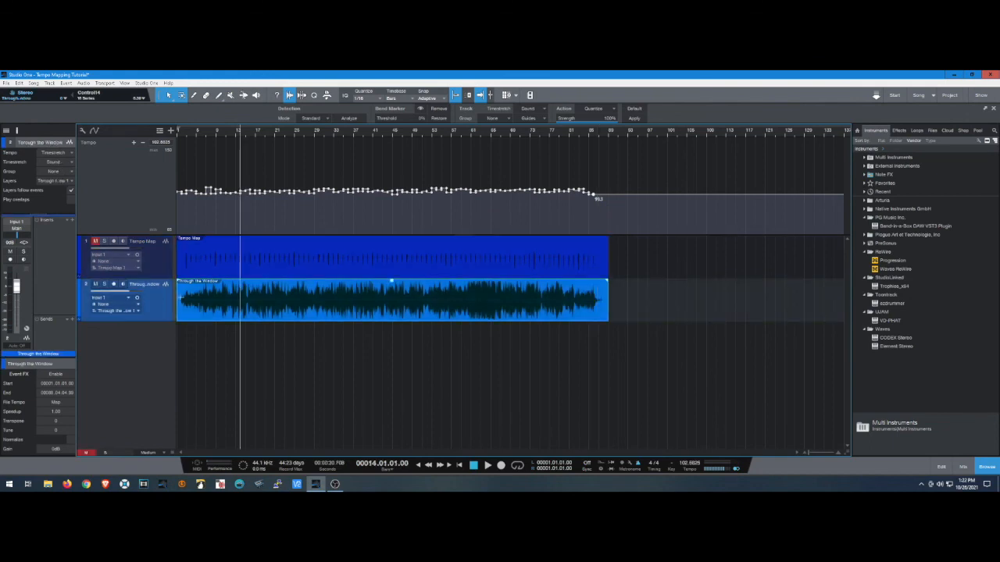
Step: Delete all the mapped tempo markers across the song and play the time-stretched recording from bar 4
left_click_drag(643, 168, 123, 166)
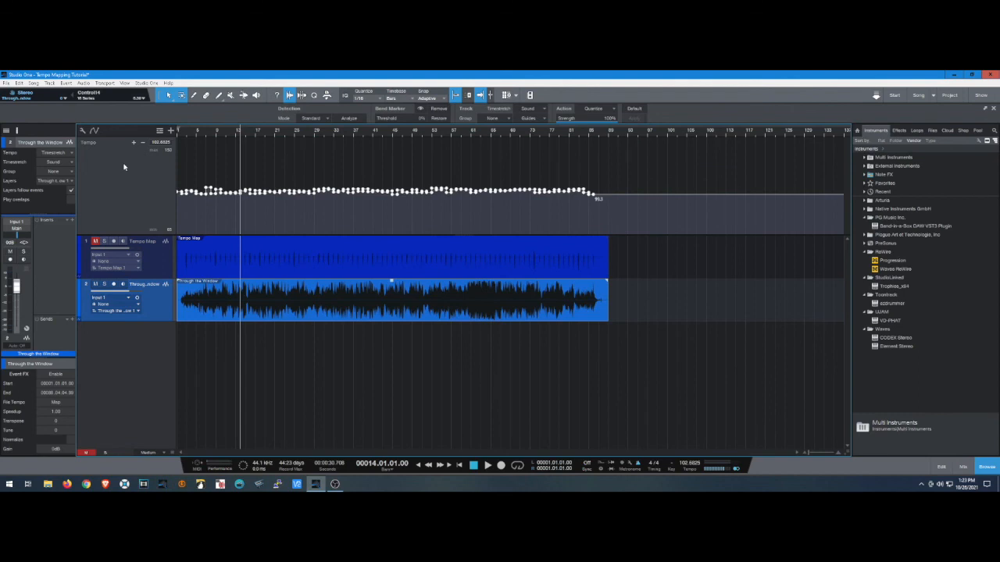
key("Delete")
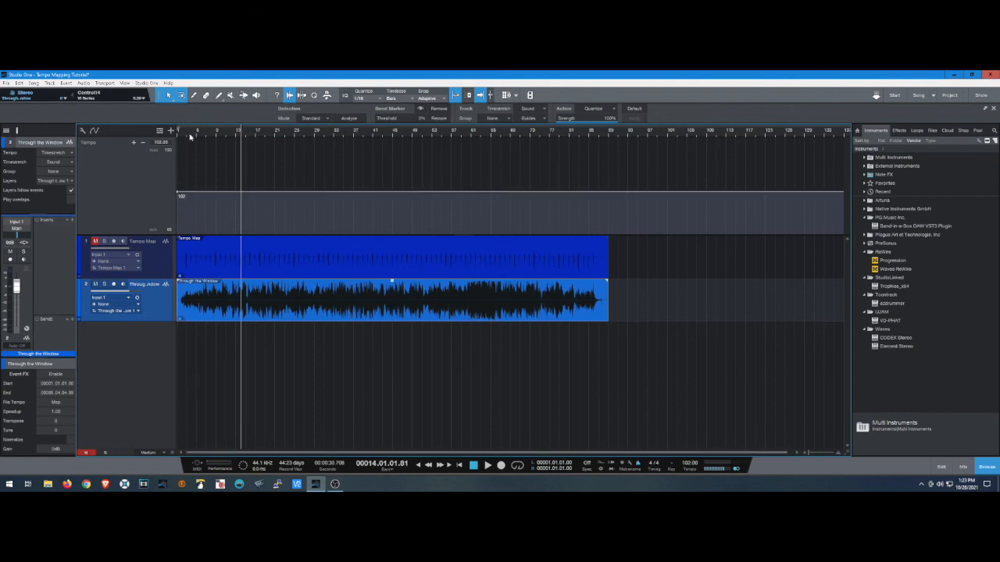
left_click(188, 137)
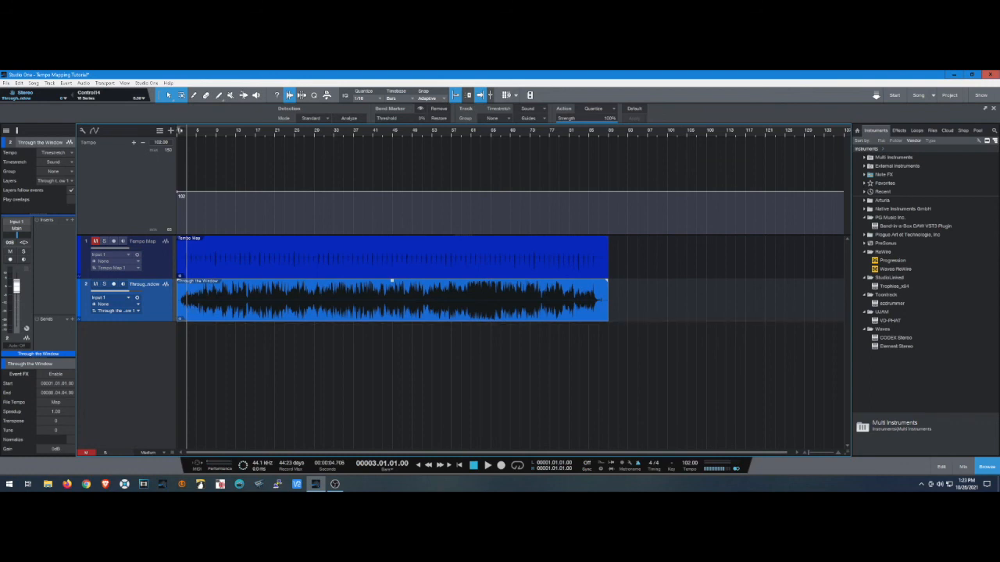
left_click(191, 135)
key("space")
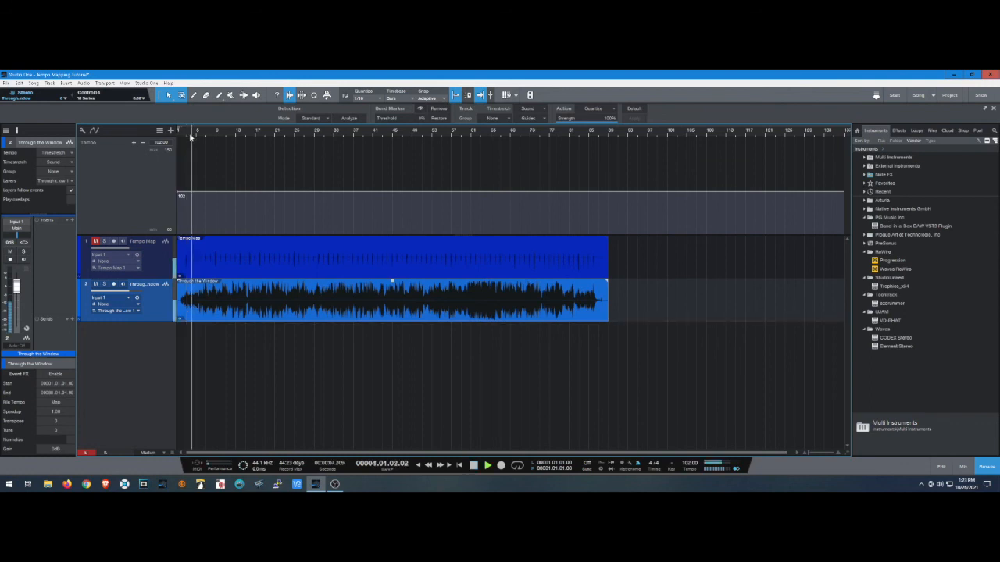